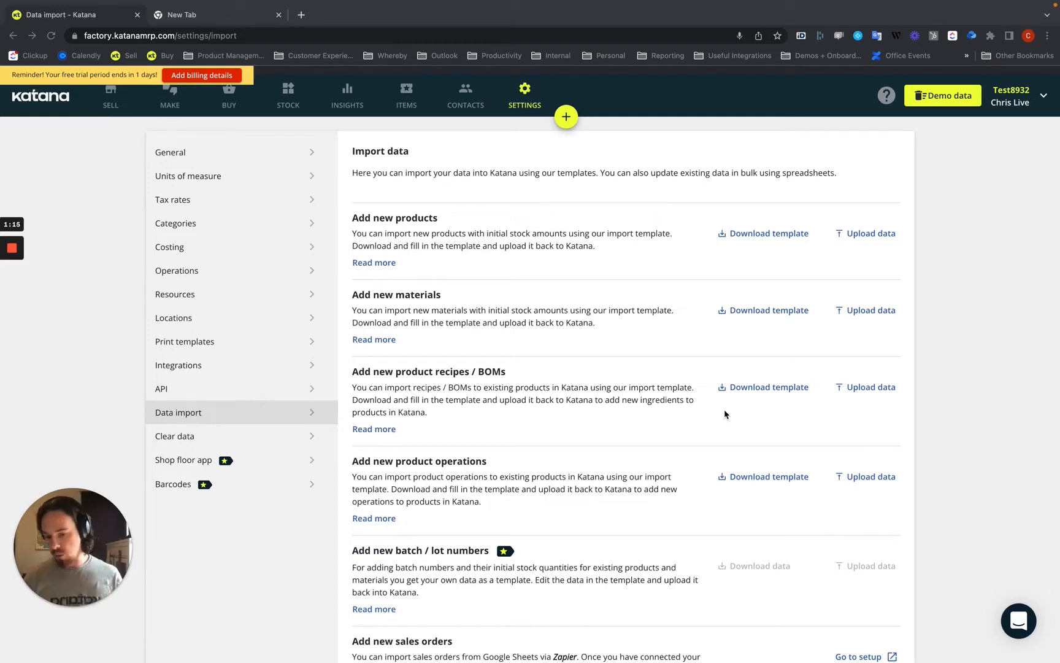
- Download the import template for adding new product recipes / BOMs and open it in Excel
{"action": "left_click", "coordinate": [766, 392]}
{"action": "left_click", "coordinate": [753, 388]}
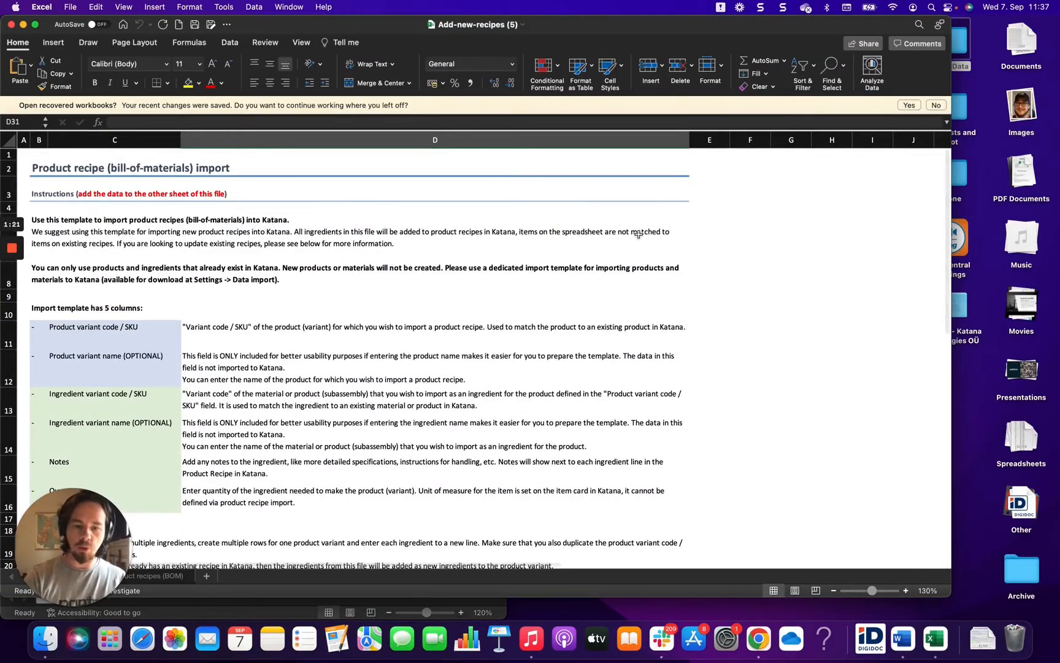
- Close the Add-new-products-reorder workbook and arrange the recipes workbook and the Katana browser window side by side
{"action": "left_click_drag", "start_coordinate": [951, 595], "coordinate": [472, 580]}
{"action": "left_click", "coordinate": [495, 79]}
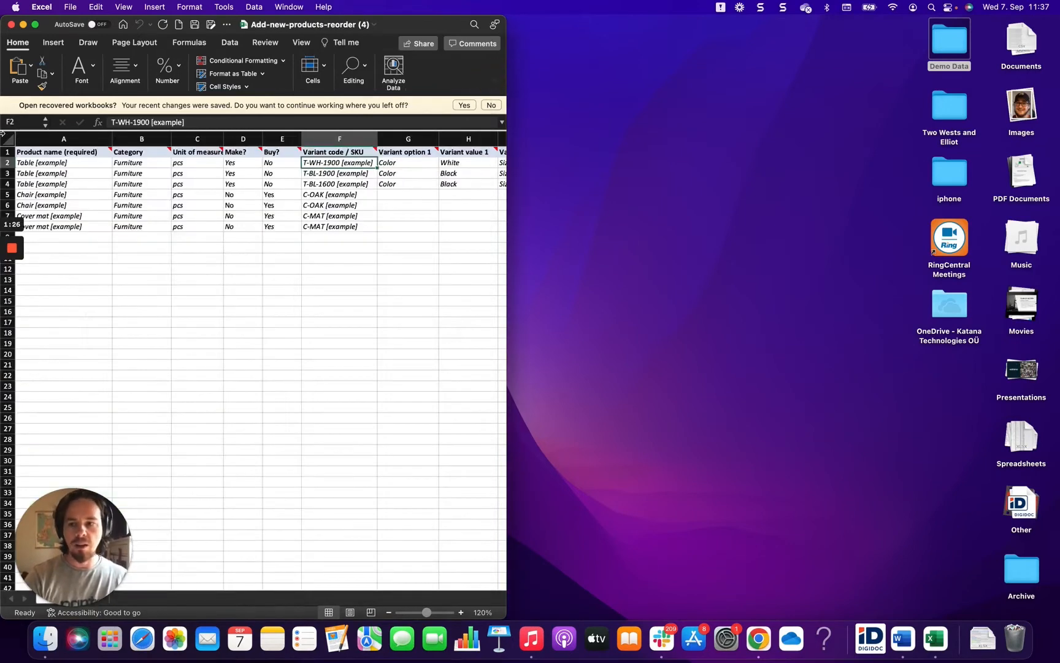
{"action": "left_click", "coordinate": [11, 24]}
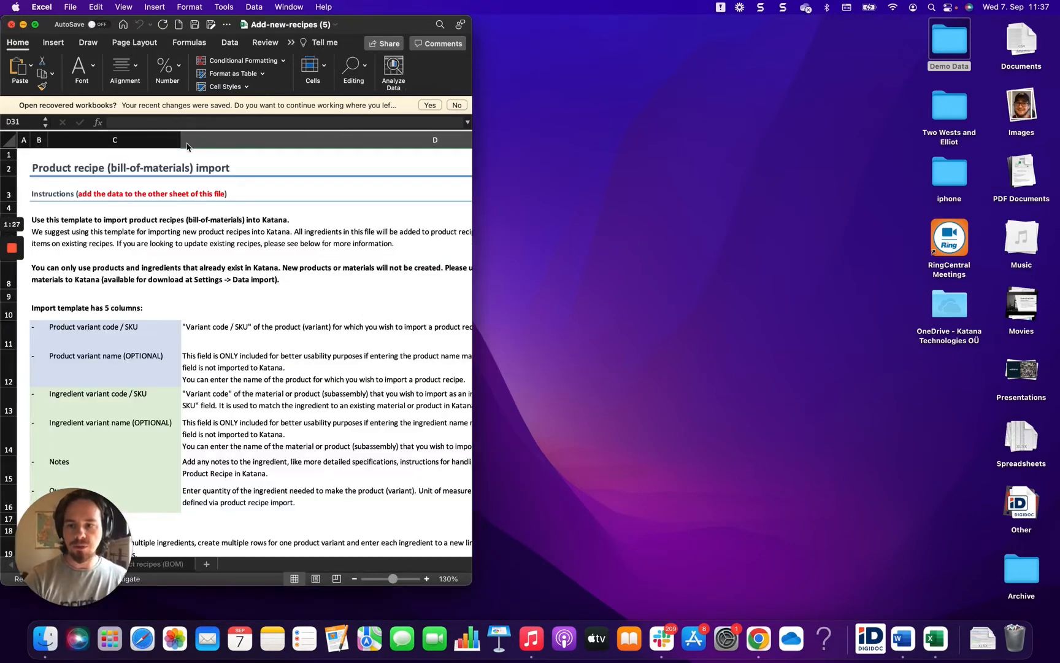
{"action": "left_click", "coordinate": [759, 636]}
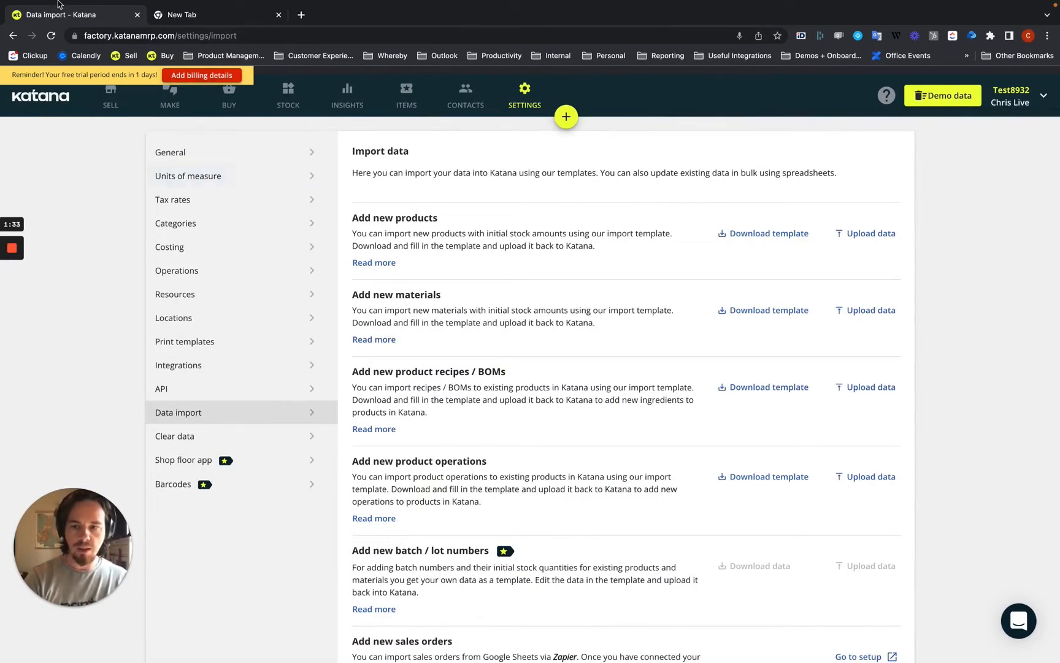
{"action": "left_click", "coordinate": [39, 22]}
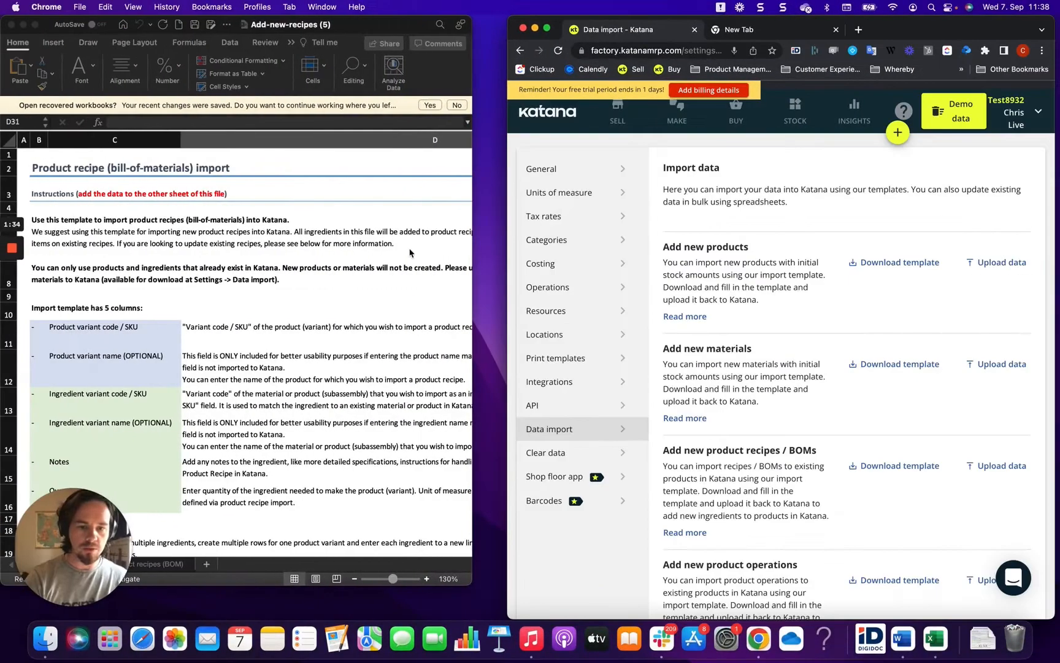
{"action": "left_click_drag", "start_coordinate": [480, 580], "coordinate": [514, 626]}
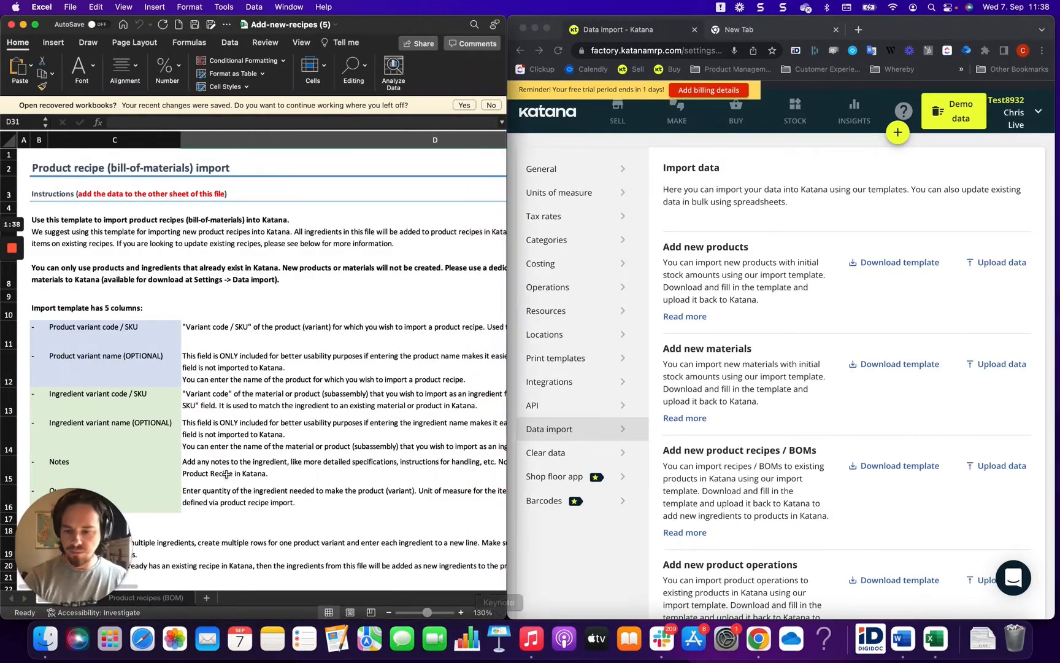
{"action": "left_click_drag", "start_coordinate": [74, 543], "coordinate": [1041, 82]}
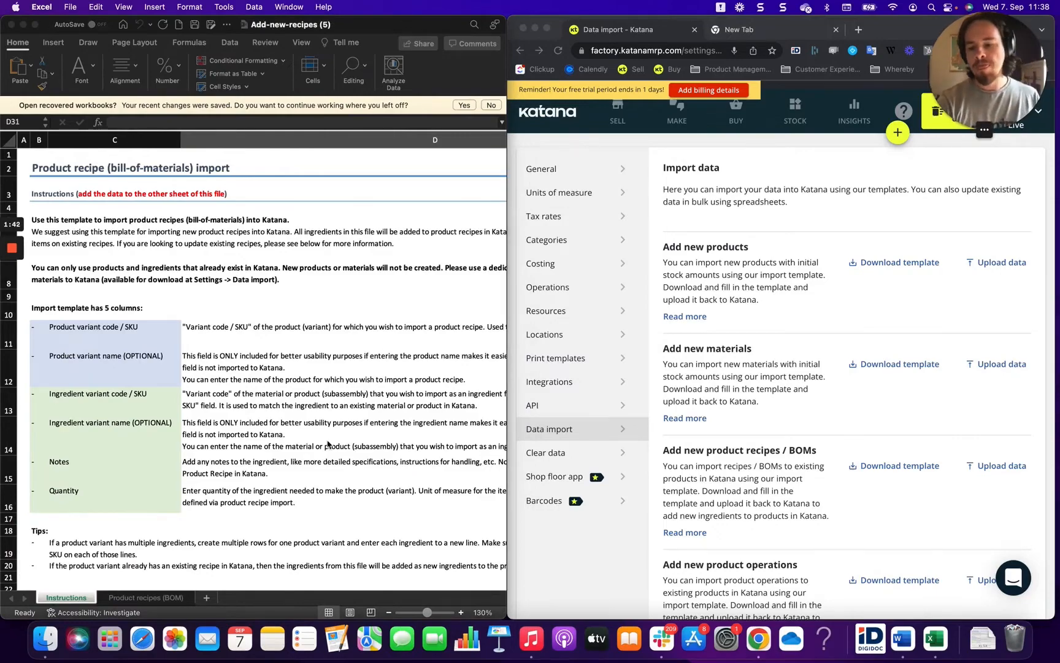
- Read the recipe template's Instructions sheet and examine the columns and example rows of the Product recipes (BOM) sheet
{"action": "scroll", "coordinate": [259, 492], "scroll_direction": "down", "scroll_amount": 3}
{"action": "scroll", "coordinate": [259, 492], "scroll_direction": "up", "scroll_amount": 3}
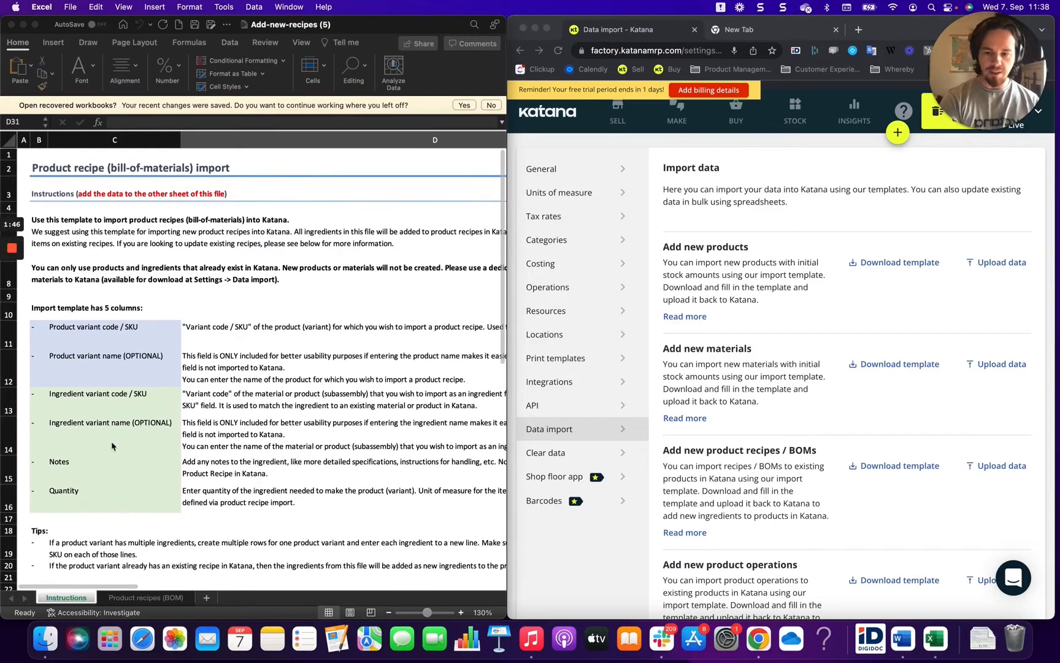
{"action": "scroll", "coordinate": [289, 339], "scroll_direction": "down", "scroll_amount": 2}
{"action": "scroll", "coordinate": [289, 339], "scroll_direction": "down", "scroll_amount": 2}
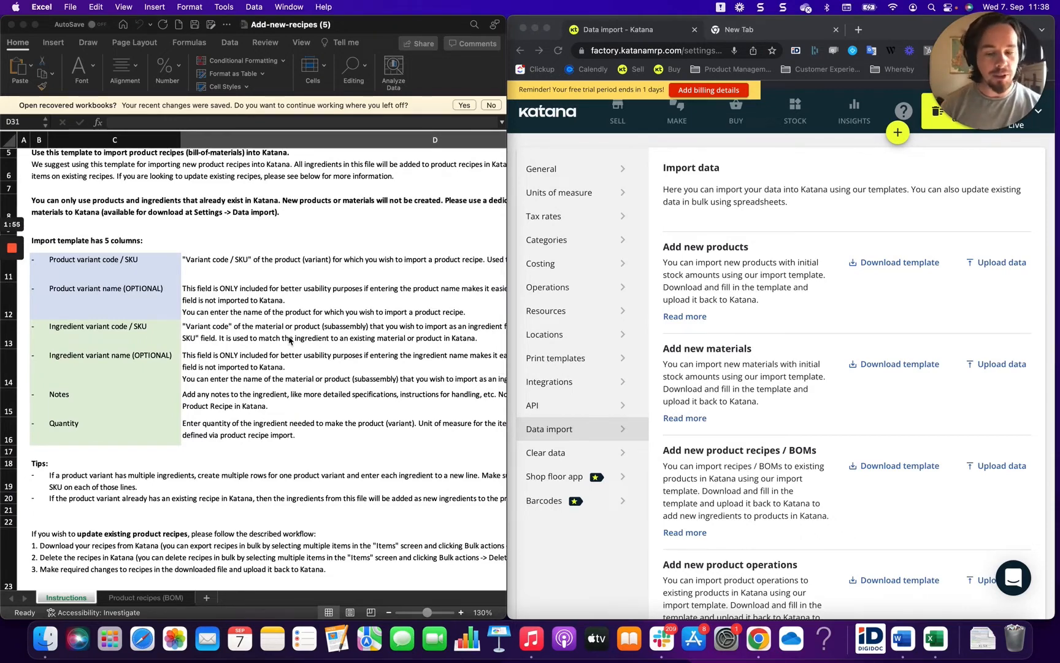
{"action": "left_click", "coordinate": [156, 600]}
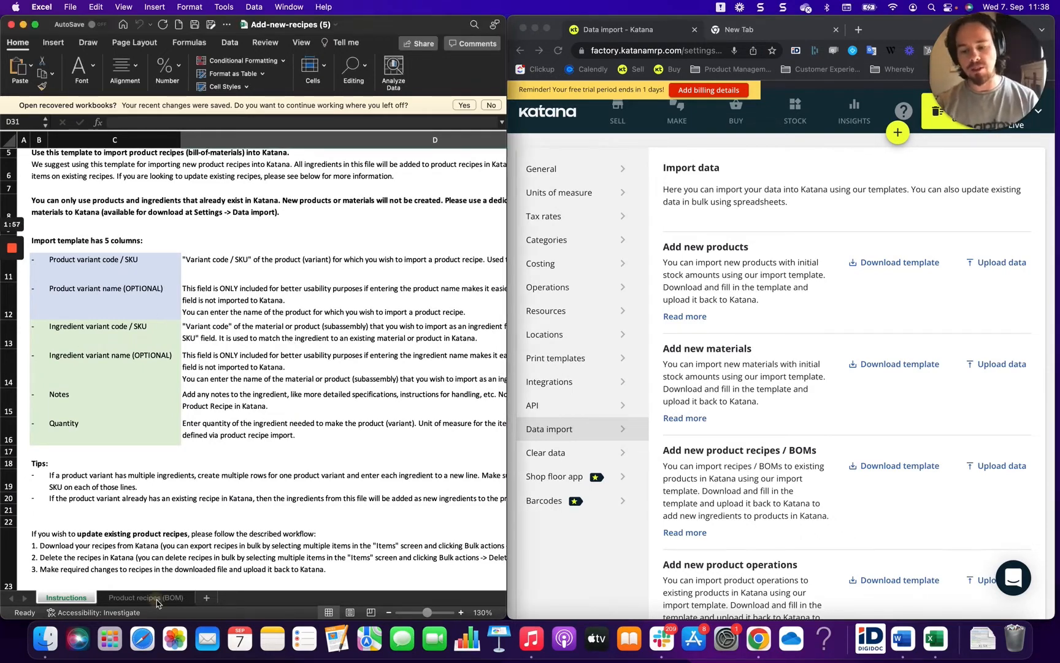
{"action": "left_click", "coordinate": [156, 600]}
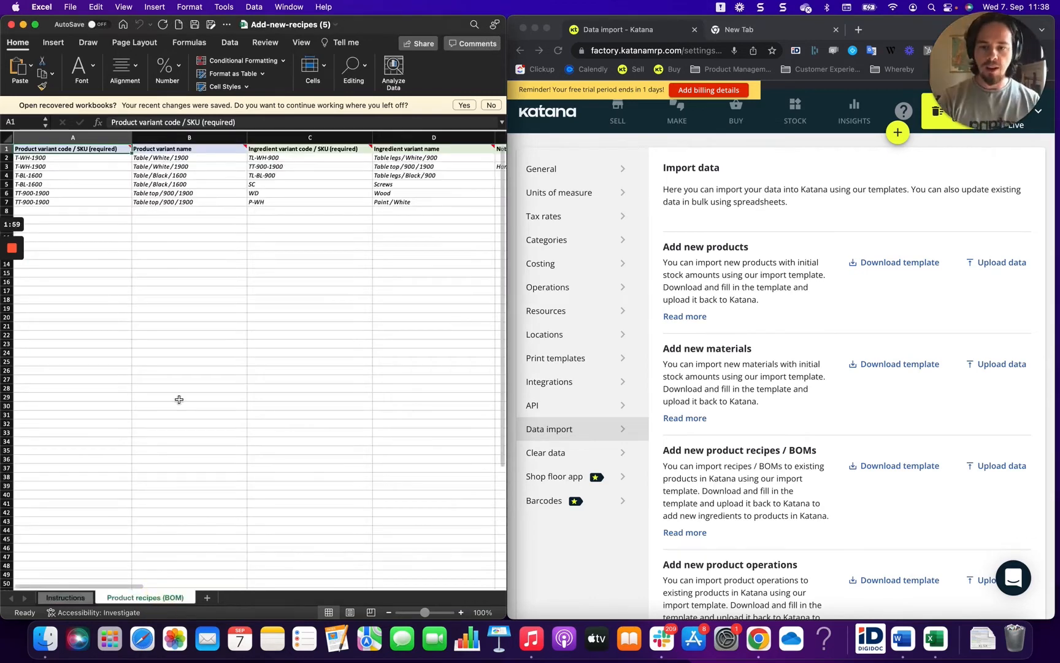
{"action": "scroll", "coordinate": [179, 400], "scroll_direction": "right", "scroll_amount": 10}
{"action": "scroll", "coordinate": [178, 399], "scroll_direction": "left", "scroll_amount": 6}
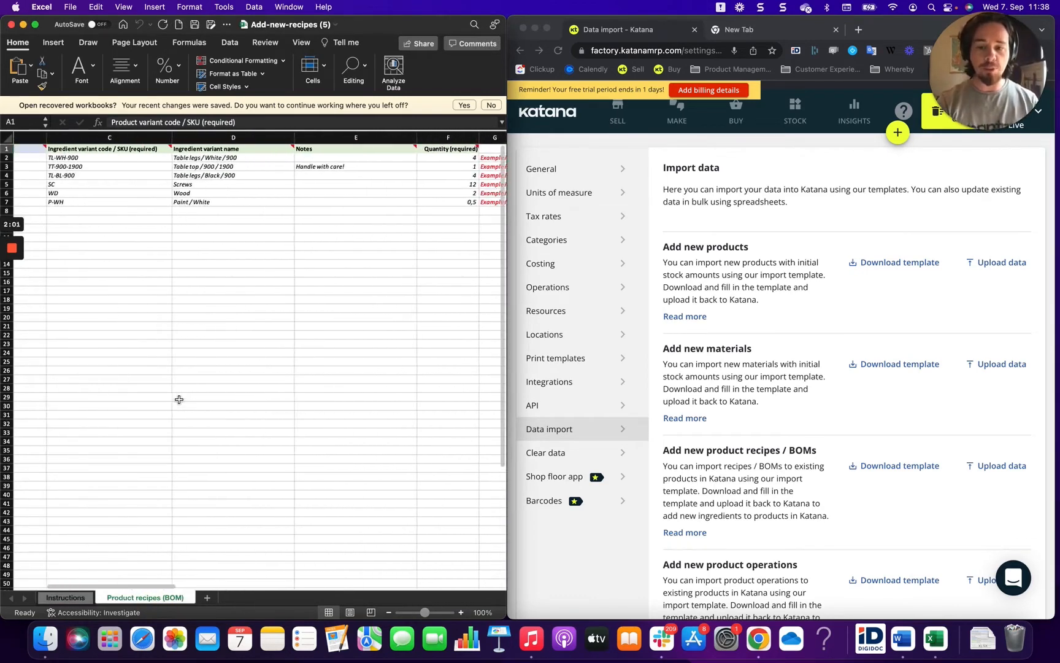
{"action": "scroll", "coordinate": [179, 399], "scroll_direction": "right", "scroll_amount": 2}
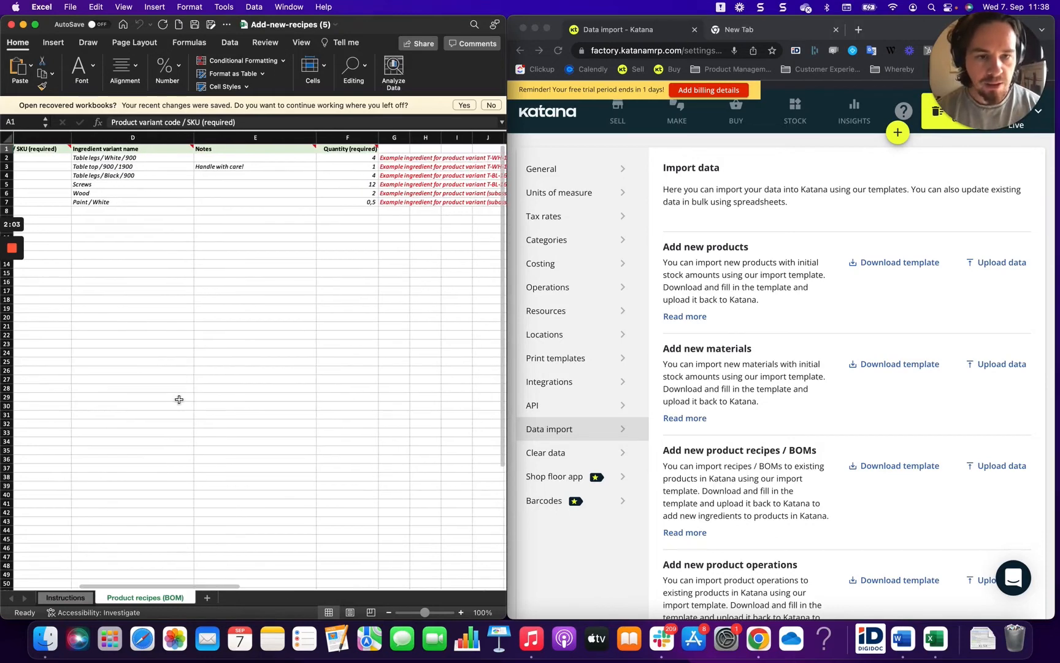
{"action": "scroll", "coordinate": [179, 399], "scroll_direction": "left", "scroll_amount": 6}
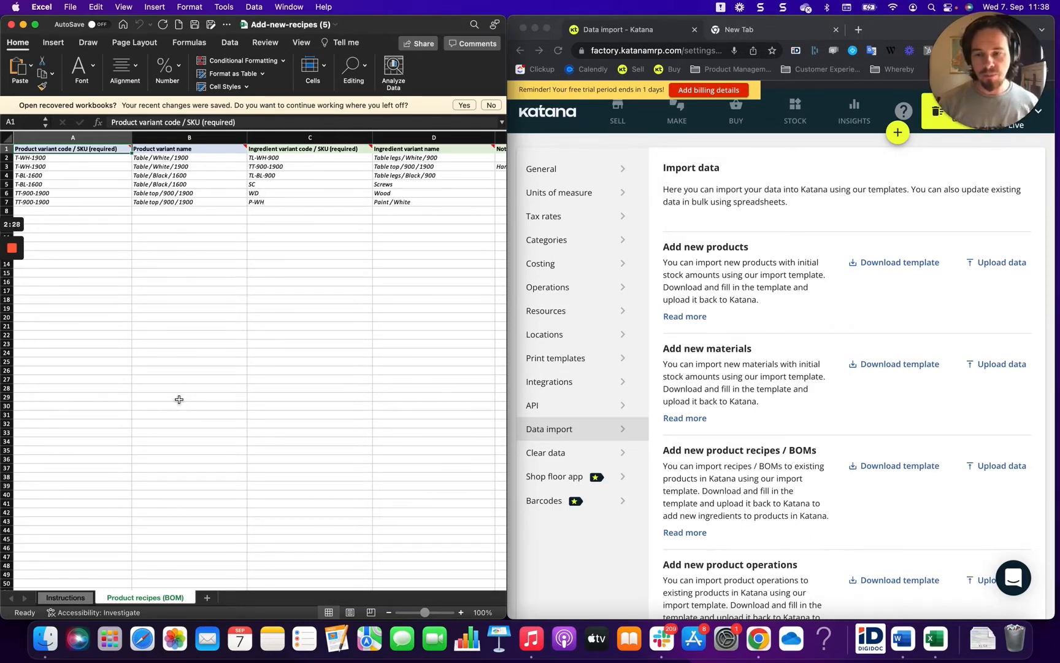
- Examine the Product variant code / SKU column and its example codes in the Product recipes (BOM) sheet
{"action": "left_click", "coordinate": [89, 325]}
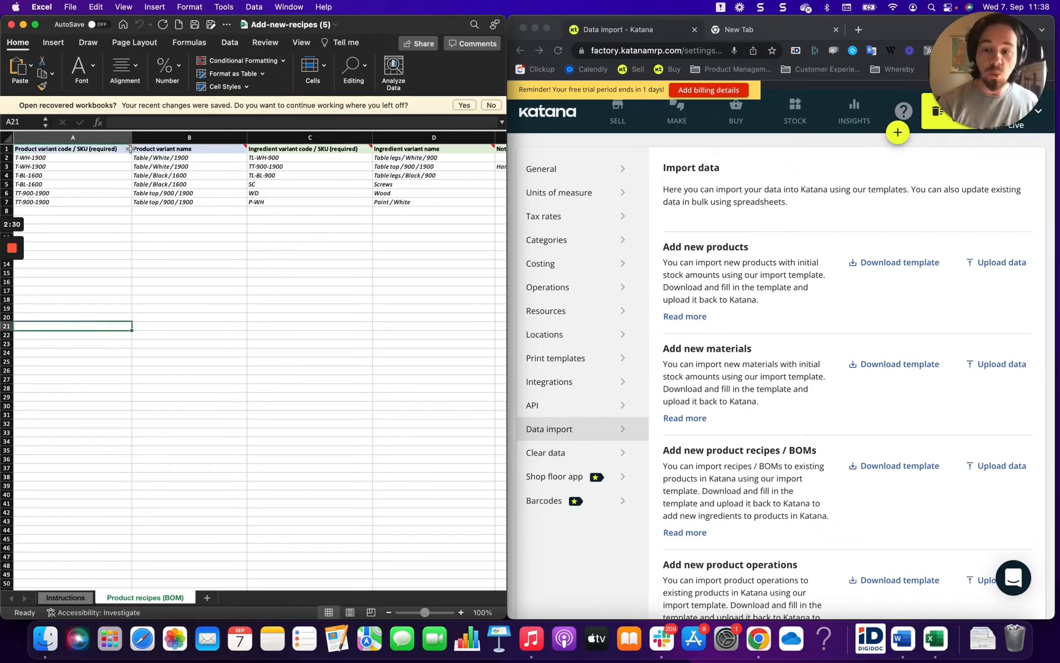
{"action": "mouse_move", "coordinate": [131, 148]}
{"action": "left_click", "coordinate": [126, 255]}
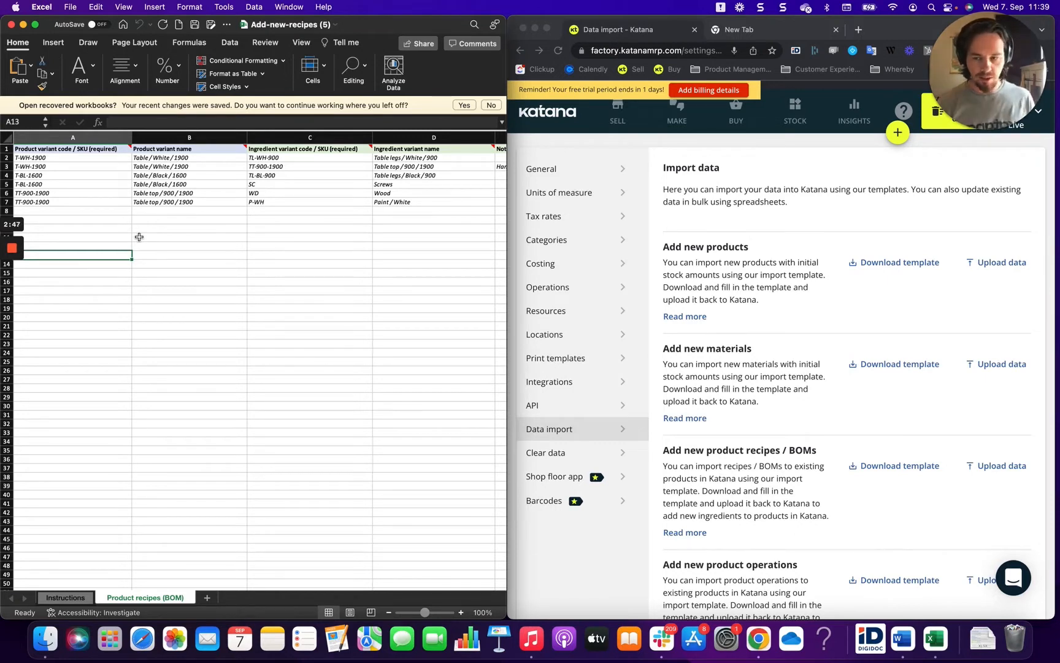
{"action": "left_click", "coordinate": [40, 159]}
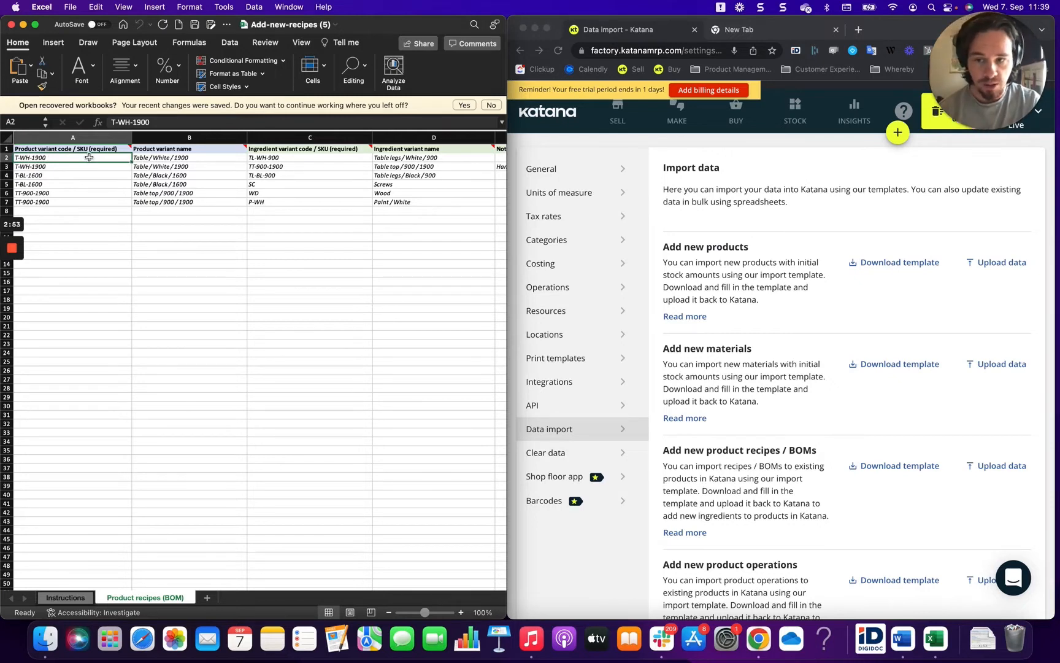
{"action": "left_click", "coordinate": [91, 149]}
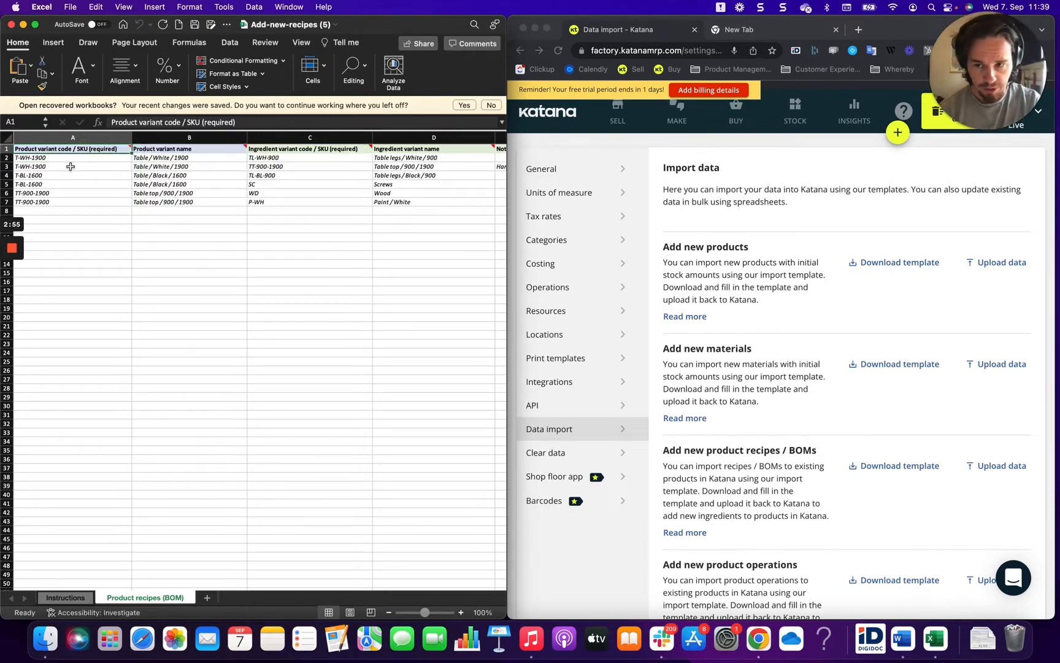
{"action": "left_click_drag", "start_coordinate": [49, 158], "coordinate": [52, 194]}
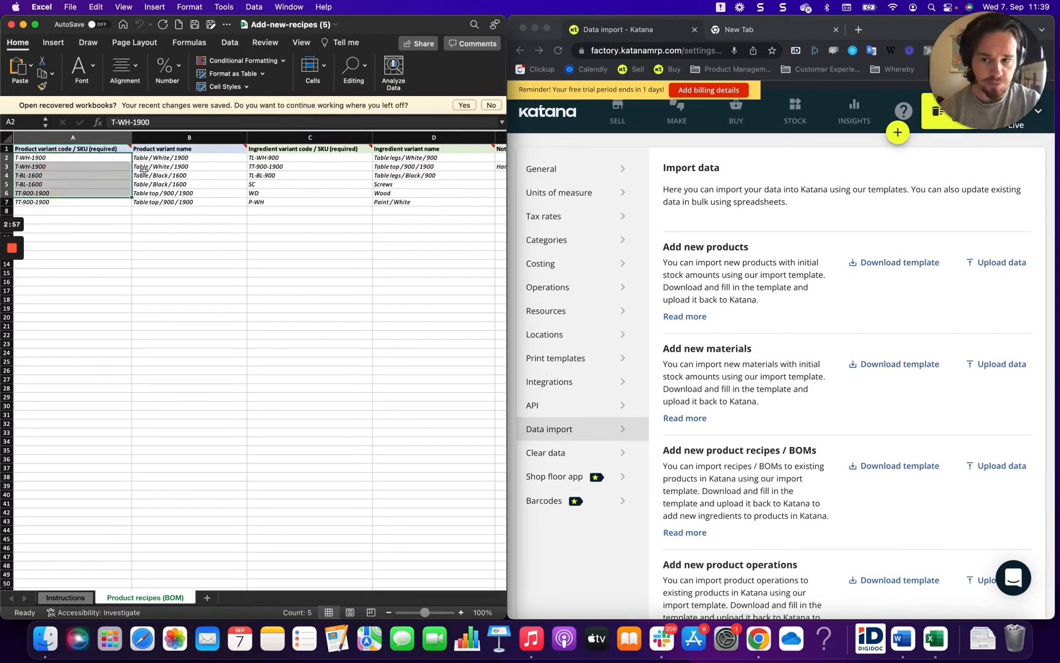
- Examine the Product variant name column and compare it with the required product variant code column
{"action": "left_click", "coordinate": [174, 157]}
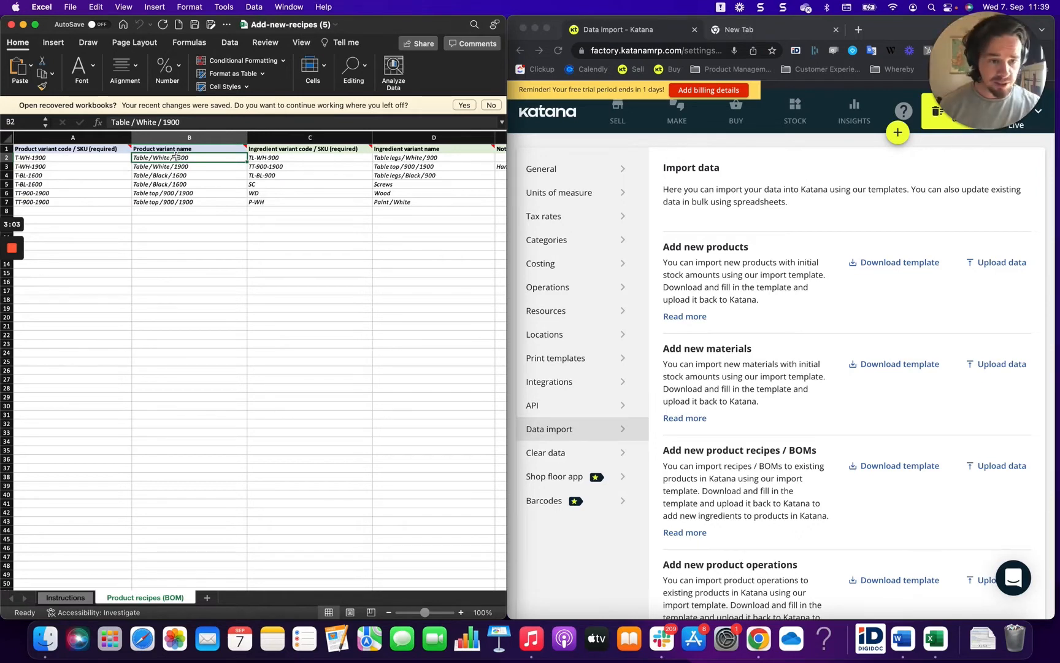
{"action": "left_click_drag", "start_coordinate": [175, 158], "coordinate": [186, 219]}
{"action": "left_click", "coordinate": [211, 301]}
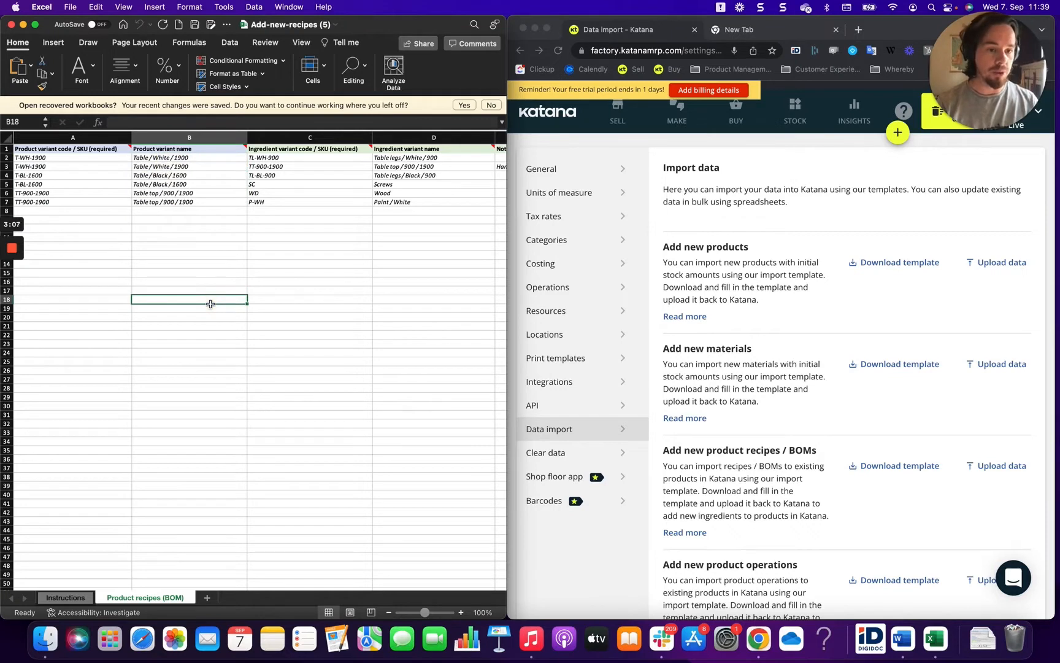
{"action": "left_click", "coordinate": [190, 138]}
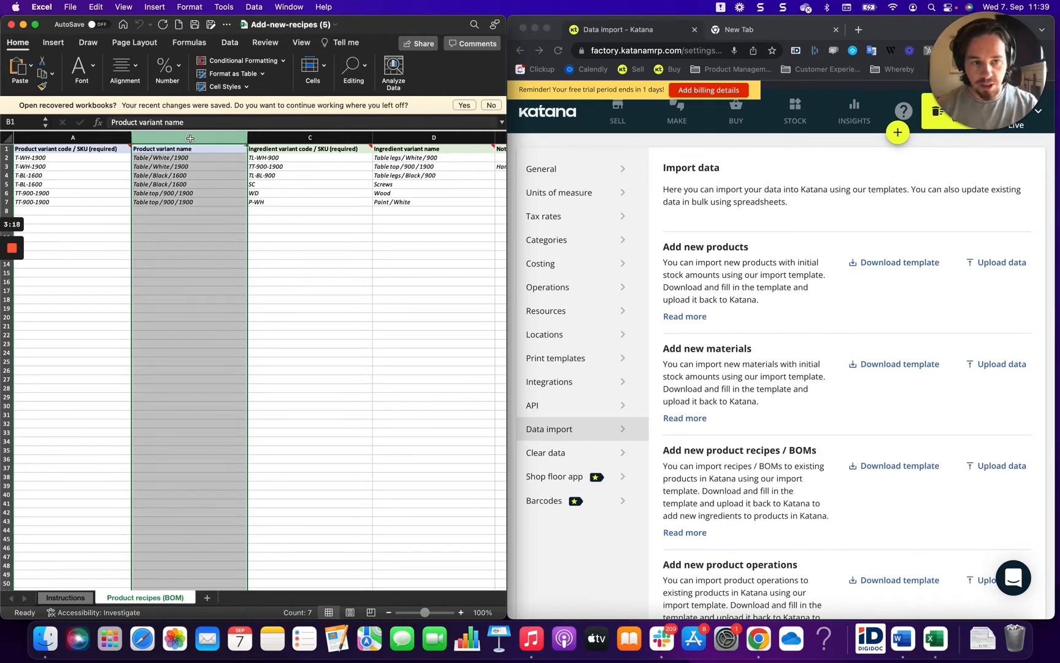
{"action": "left_click", "coordinate": [143, 281]}
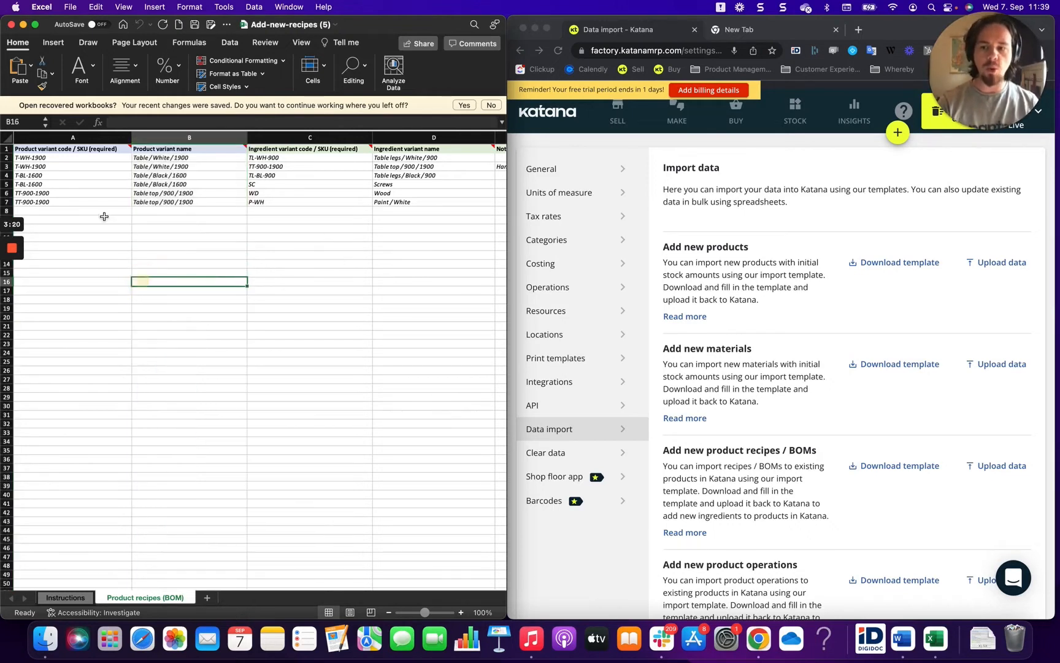
{"action": "left_click", "coordinate": [37, 149]}
{"action": "mouse_move", "coordinate": [37, 149]}
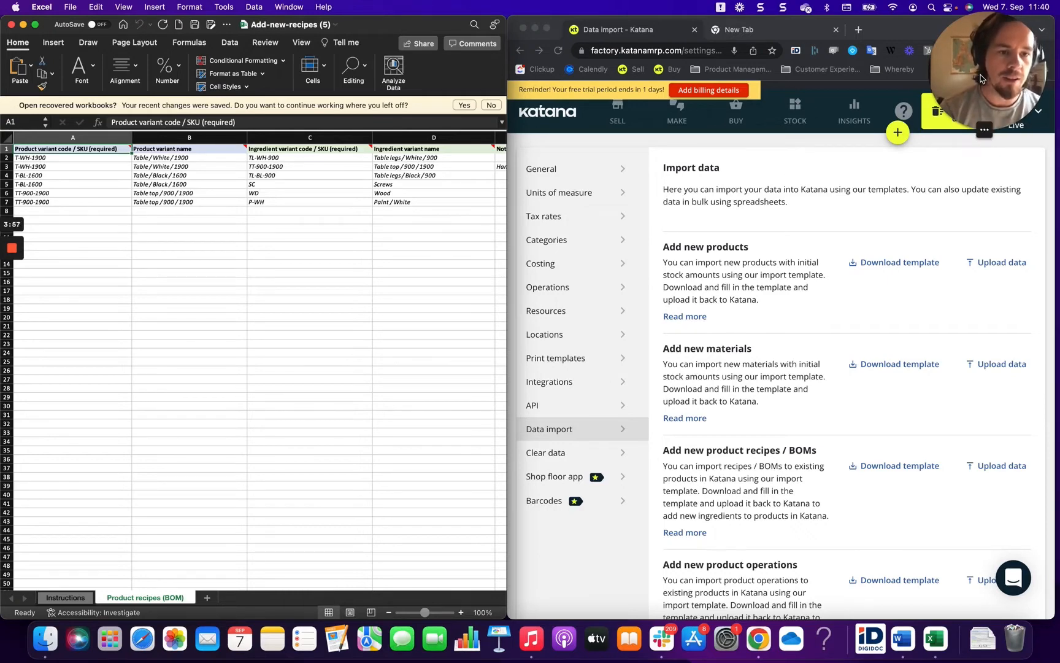
- Open the Television stand [DEMO] product from the Katana items list and view its product recipe / BOM
{"action": "left_click_drag", "start_coordinate": [981, 74], "coordinate": [974, 560]}
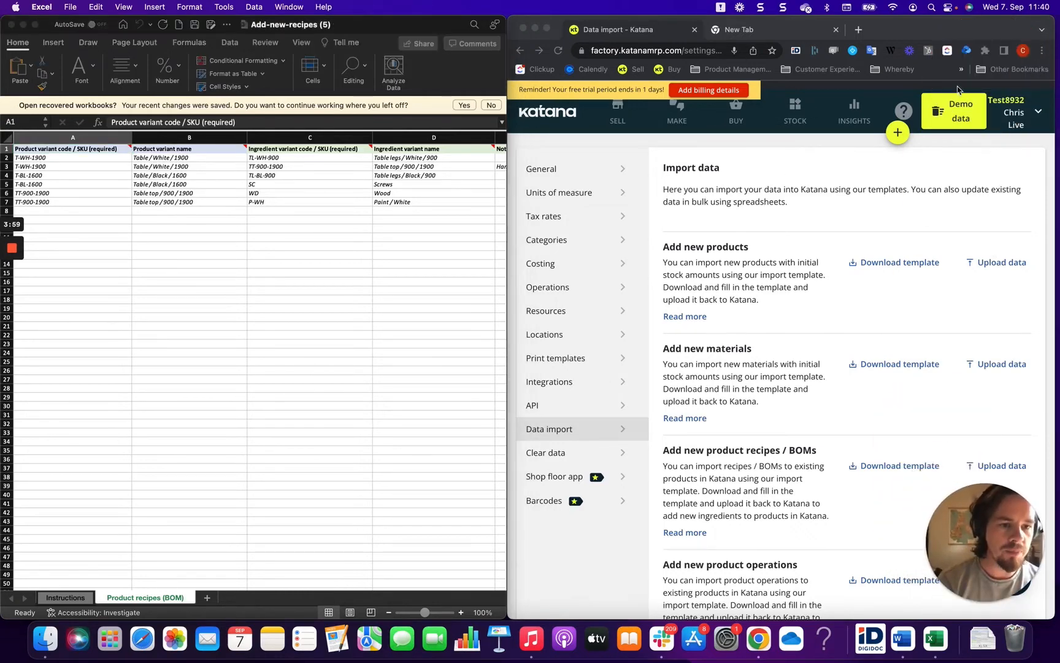
{"action": "left_click", "coordinate": [1042, 50]}
{"action": "left_click", "coordinate": [954, 178]}
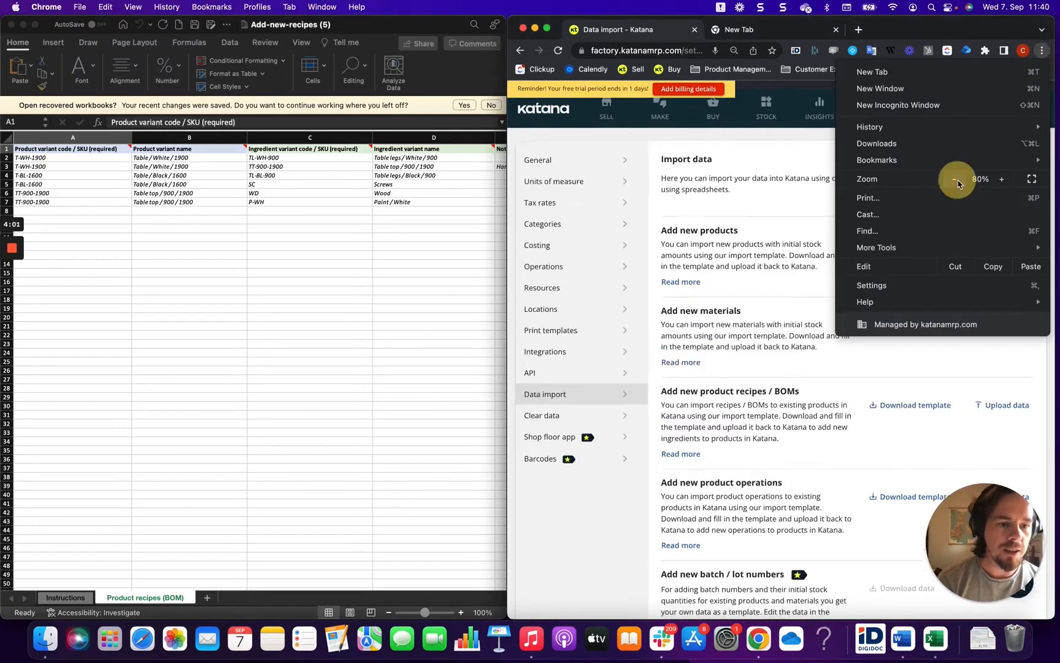
{"action": "left_click", "coordinate": [954, 179]}
{"action": "left_click", "coordinate": [834, 120]}
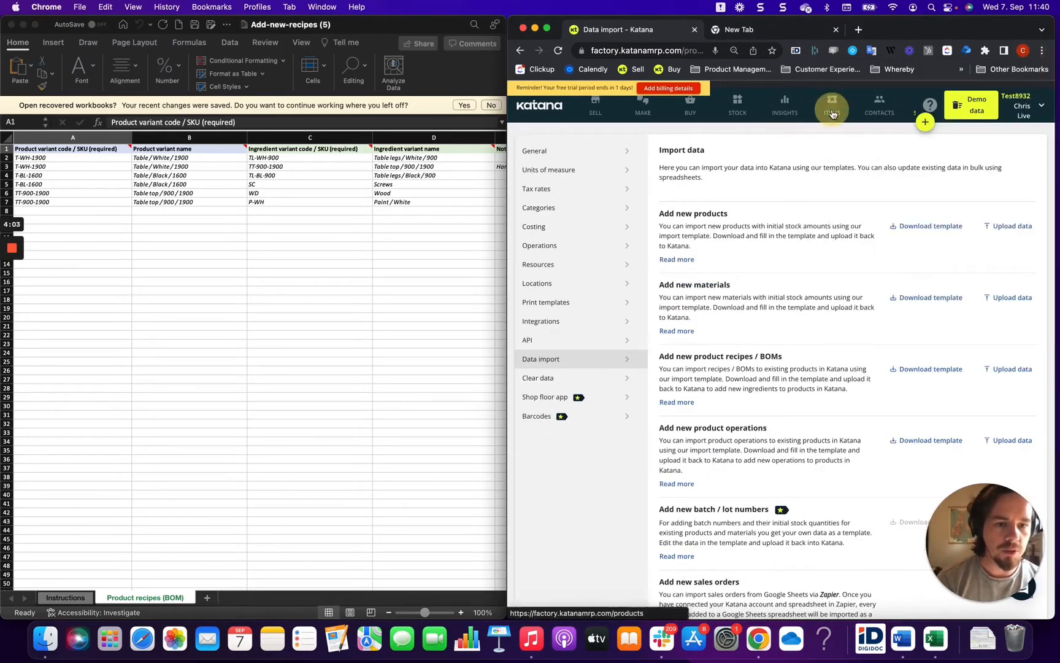
{"action": "left_click", "coordinate": [832, 113]}
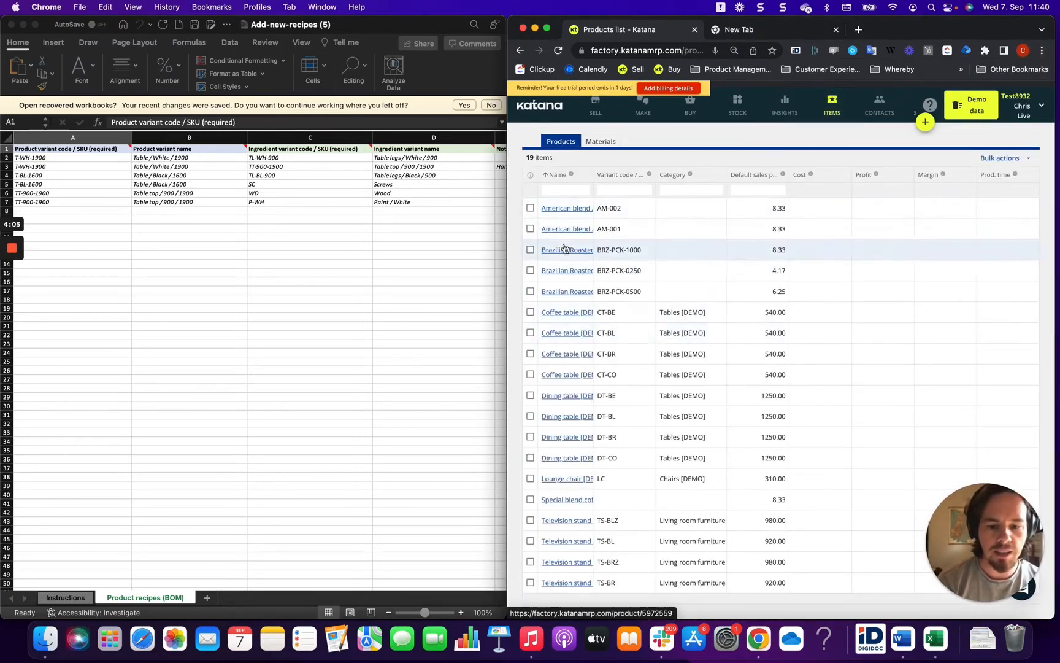
{"action": "scroll", "coordinate": [564, 250], "scroll_direction": "down", "scroll_amount": 1}
{"action": "left_click", "coordinate": [552, 517]}
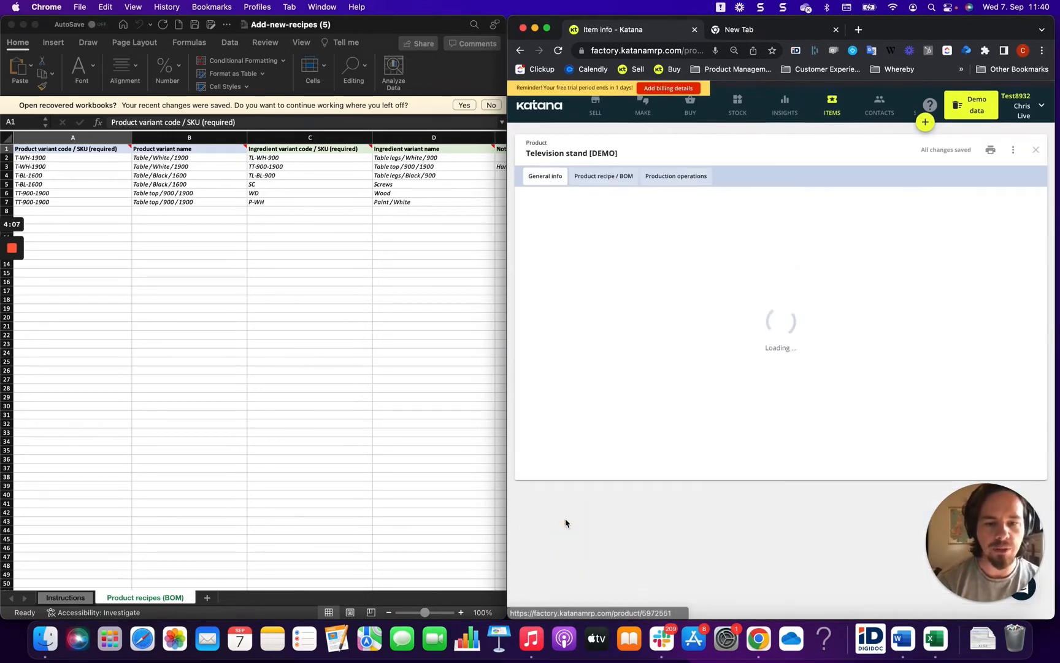
{"action": "left_click", "coordinate": [600, 178]}
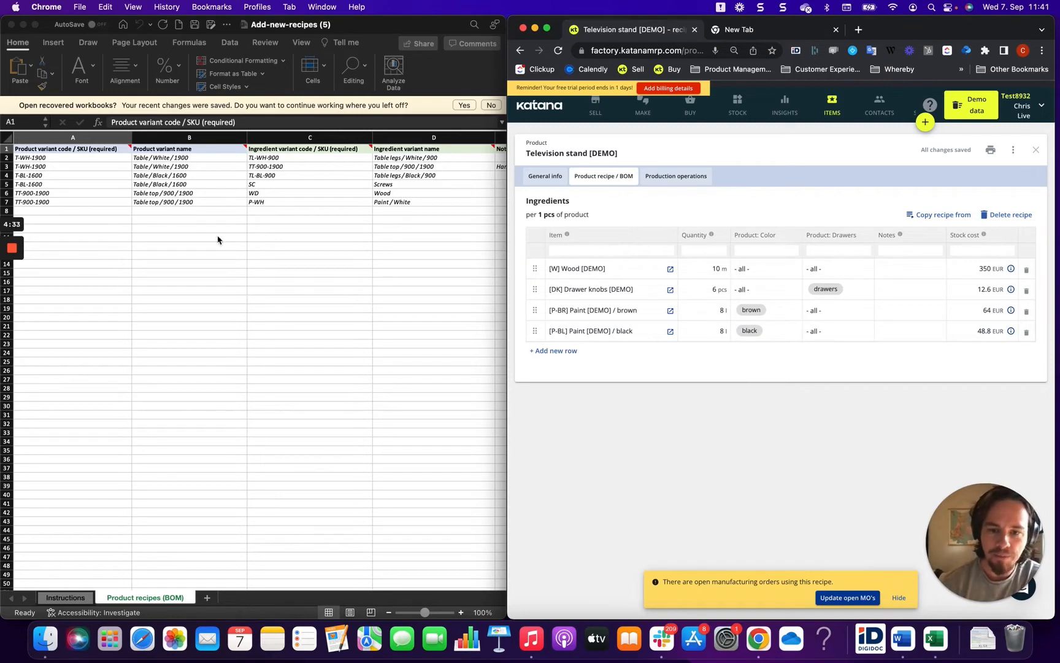
- View the Television stand's variant codes in its general info and examine the template's T-WH-1900 rows with their ingredient codes
{"action": "left_click", "coordinate": [545, 176]}
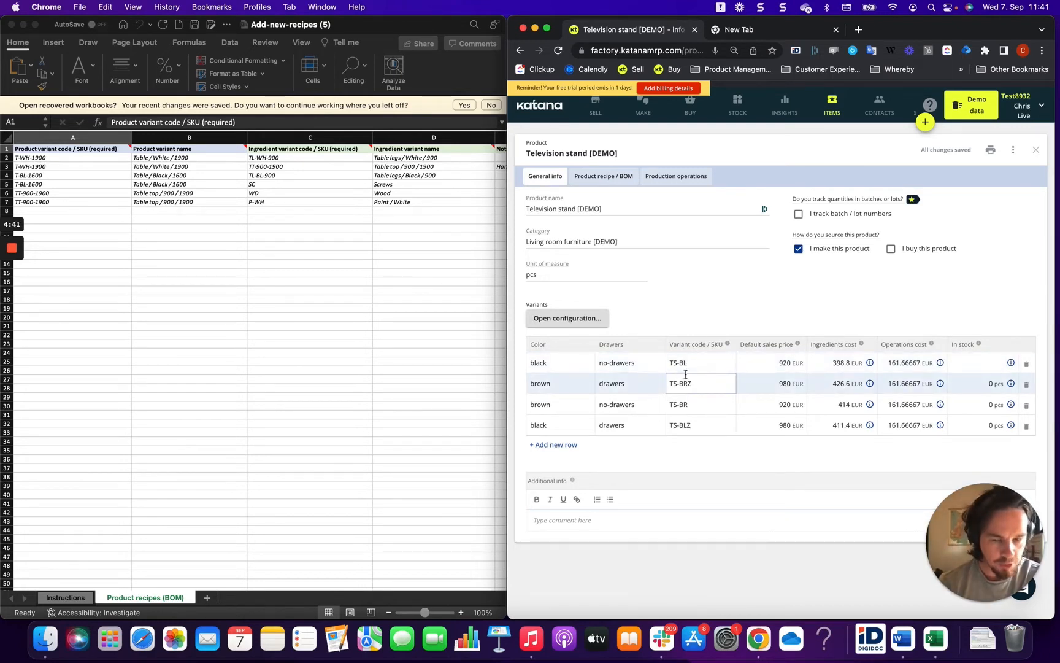
{"action": "left_click", "coordinate": [48, 155]}
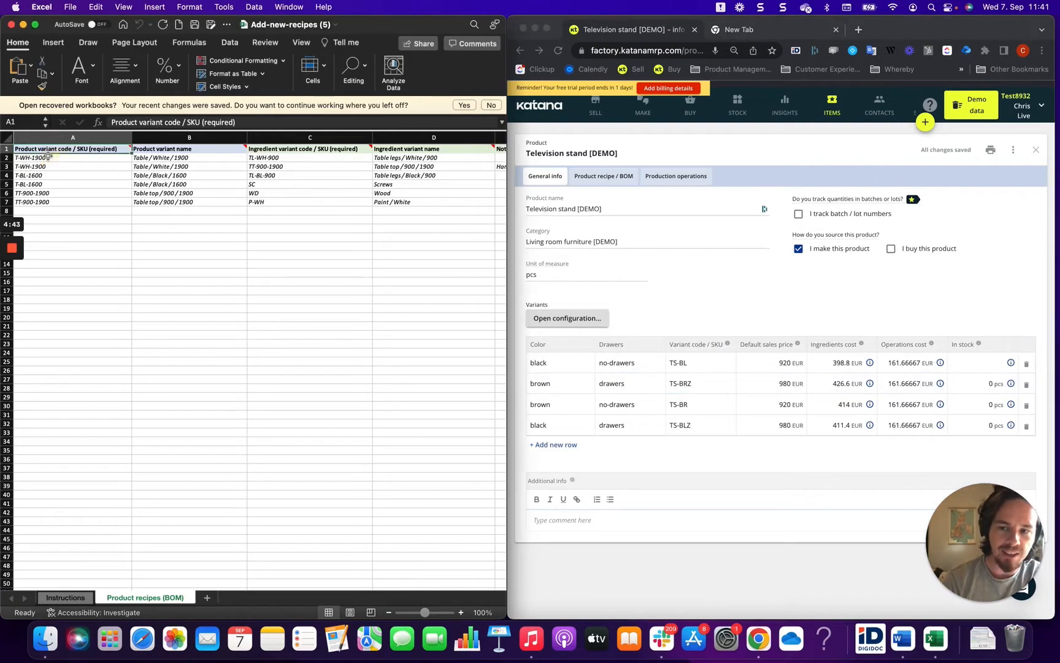
{"action": "left_click", "coordinate": [48, 157]}
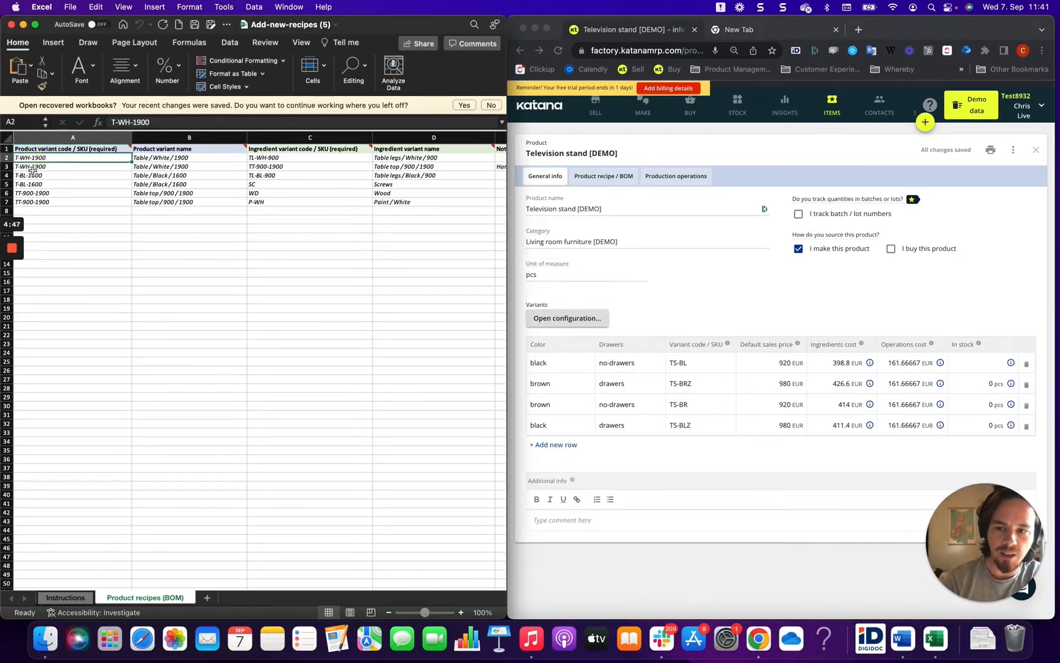
{"action": "left_click_drag", "start_coordinate": [32, 168], "coordinate": [32, 155]}
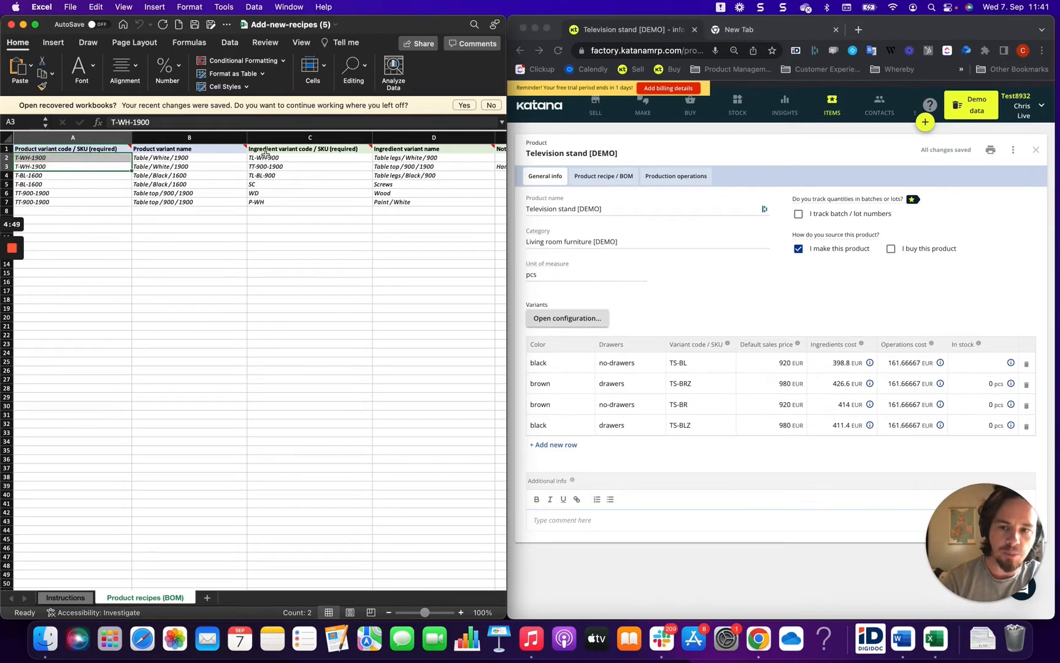
{"action": "left_click_drag", "start_coordinate": [264, 158], "coordinate": [267, 168]}
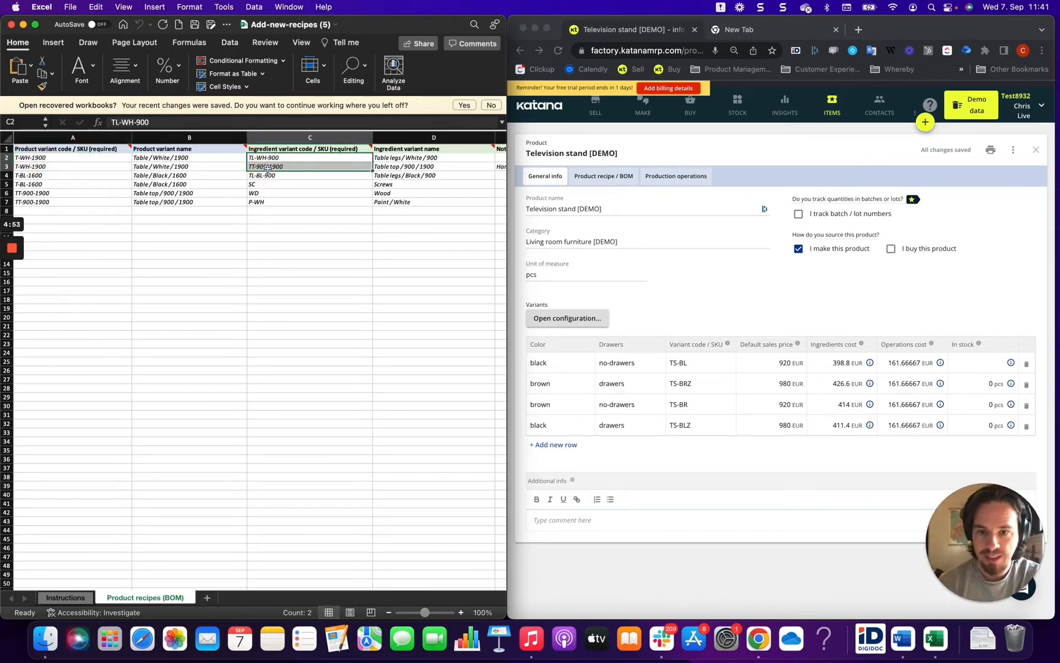
- Examine the Quantity (required) values of the two T-WH-1900 ingredient rows in the recipe template
{"action": "scroll", "coordinate": [268, 168], "scroll_direction": "right", "scroll_amount": 5}
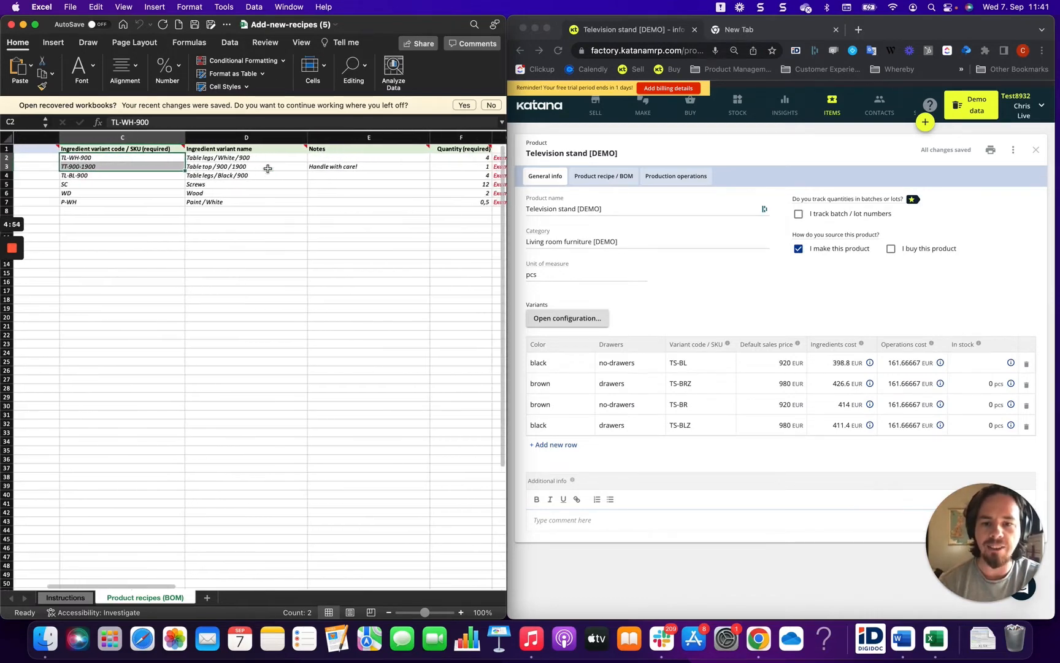
{"action": "left_click_drag", "start_coordinate": [465, 159], "coordinate": [464, 168]}
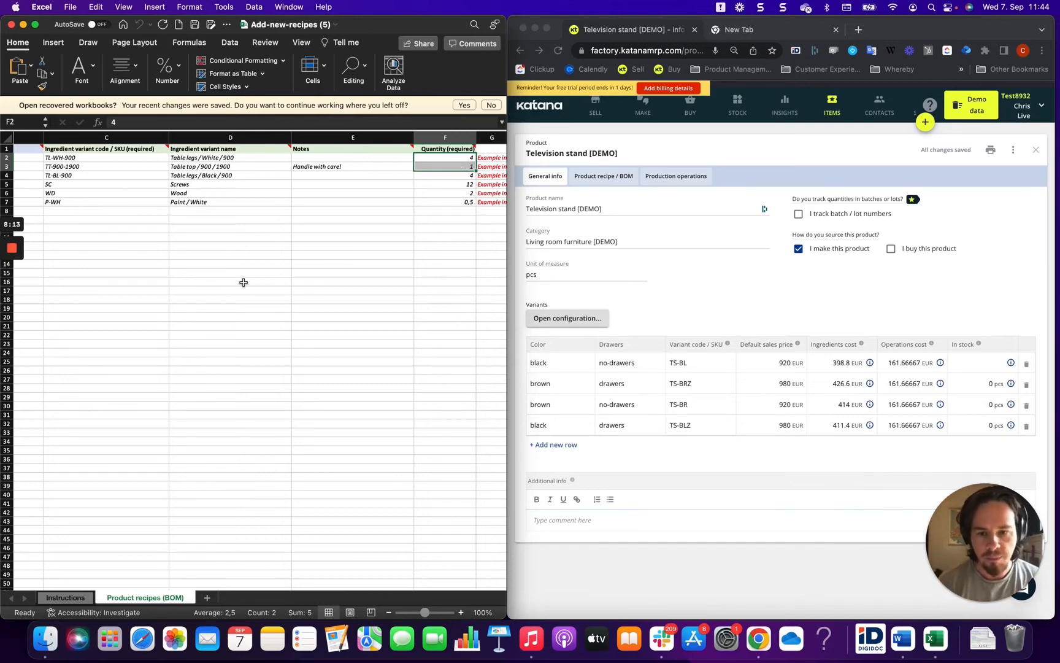
- Compare the repeated T-WH-1900 product variant codes with their ingredient codes TL-WH-900 and TT-900-1900 in the template
{"action": "scroll", "coordinate": [239, 270], "scroll_direction": "left", "scroll_amount": 5}
{"action": "scroll", "coordinate": [235, 245], "scroll_direction": "left", "scroll_amount": 2}
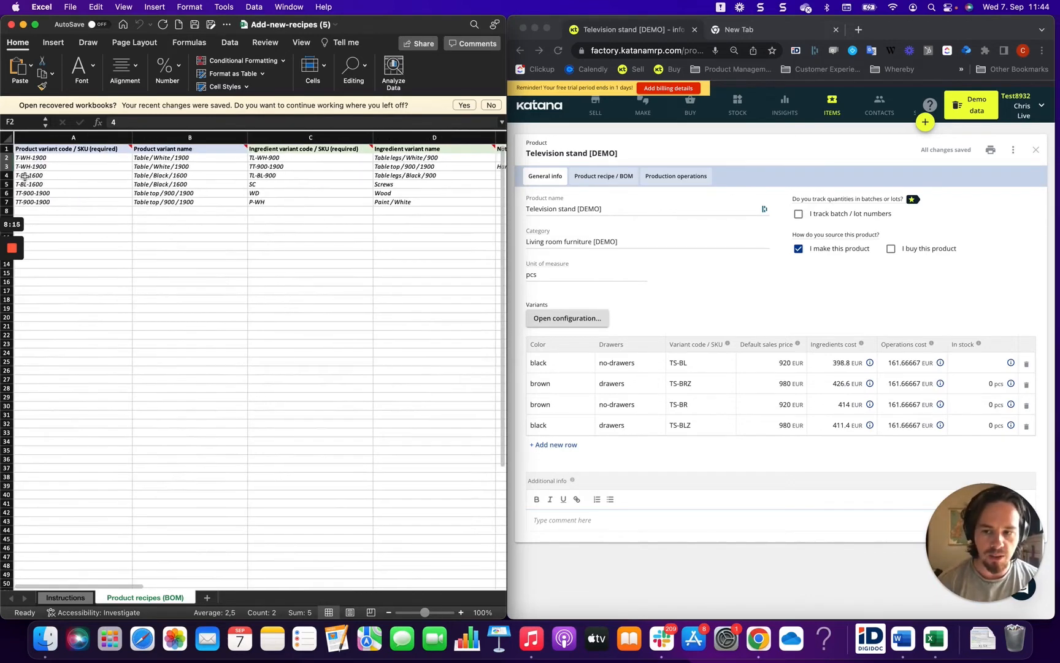
{"action": "left_click_drag", "start_coordinate": [34, 158], "coordinate": [35, 169]}
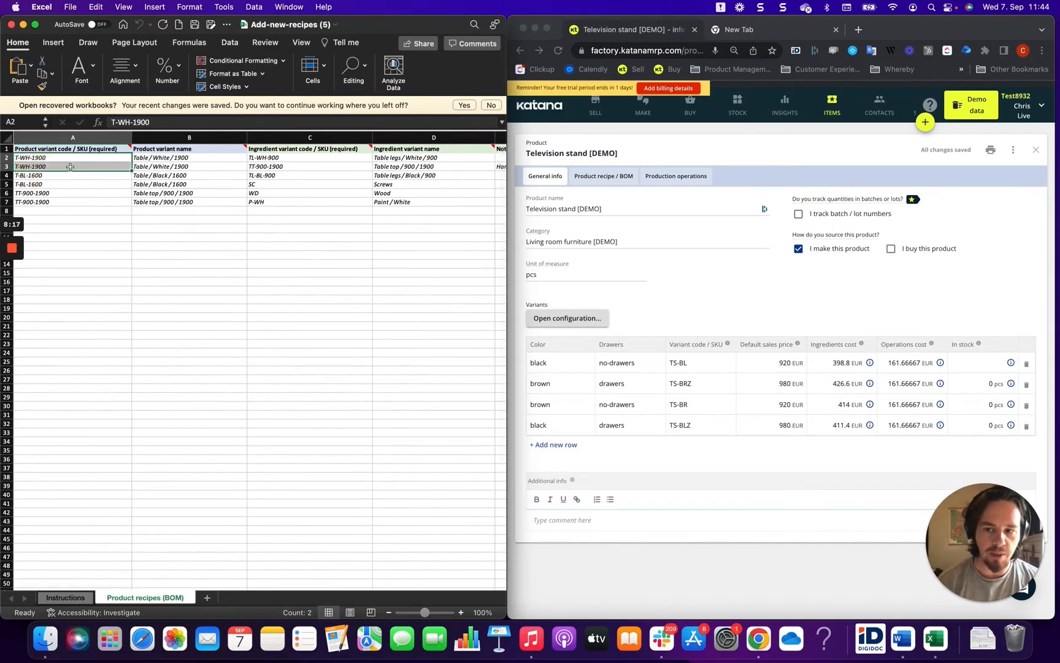
{"action": "left_click_drag", "start_coordinate": [274, 159], "coordinate": [281, 169]}
{"action": "left_click", "coordinate": [278, 173]}
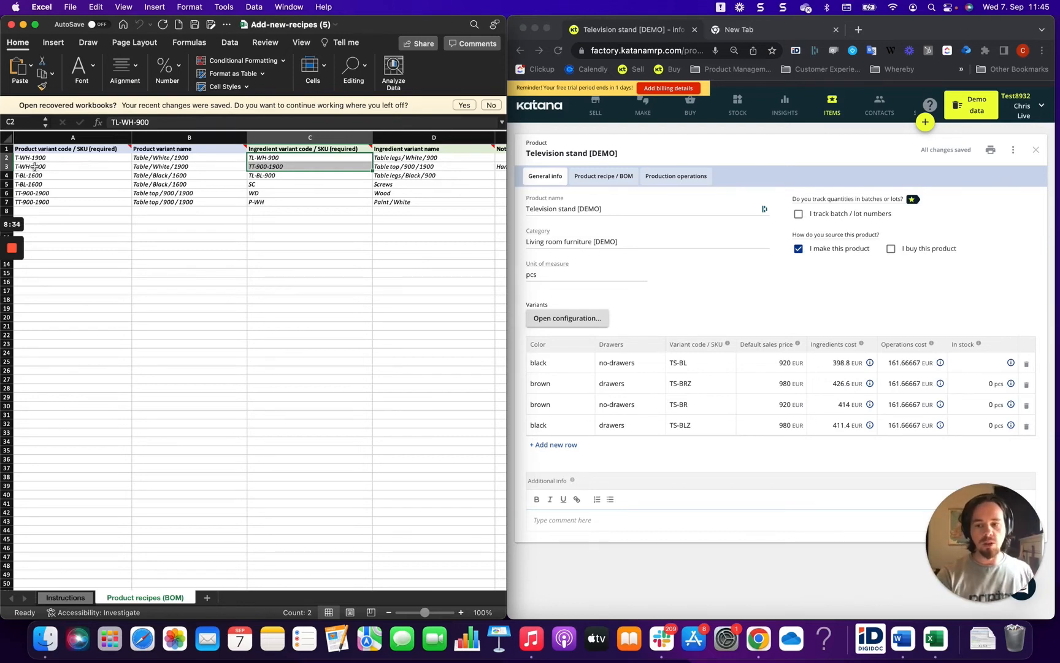
{"action": "left_click_drag", "start_coordinate": [35, 158], "coordinate": [37, 173]}
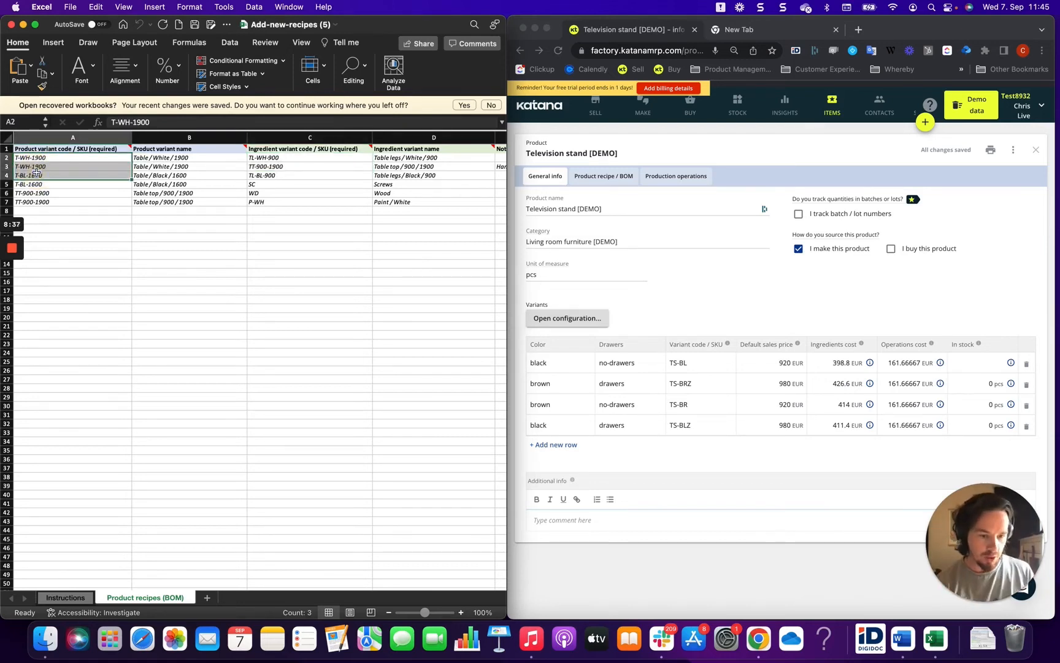
- Switch to Katana, open the products list and select the Television stand variant TS-BLZ
{"action": "left_click", "coordinate": [691, 308]}
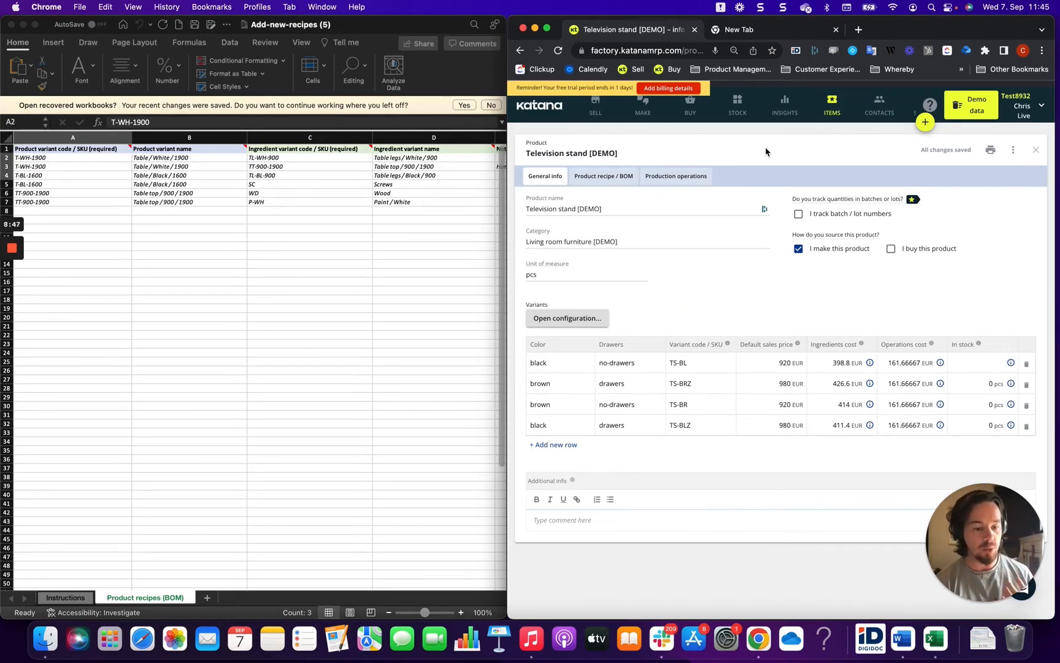
{"action": "left_click", "coordinate": [833, 110]}
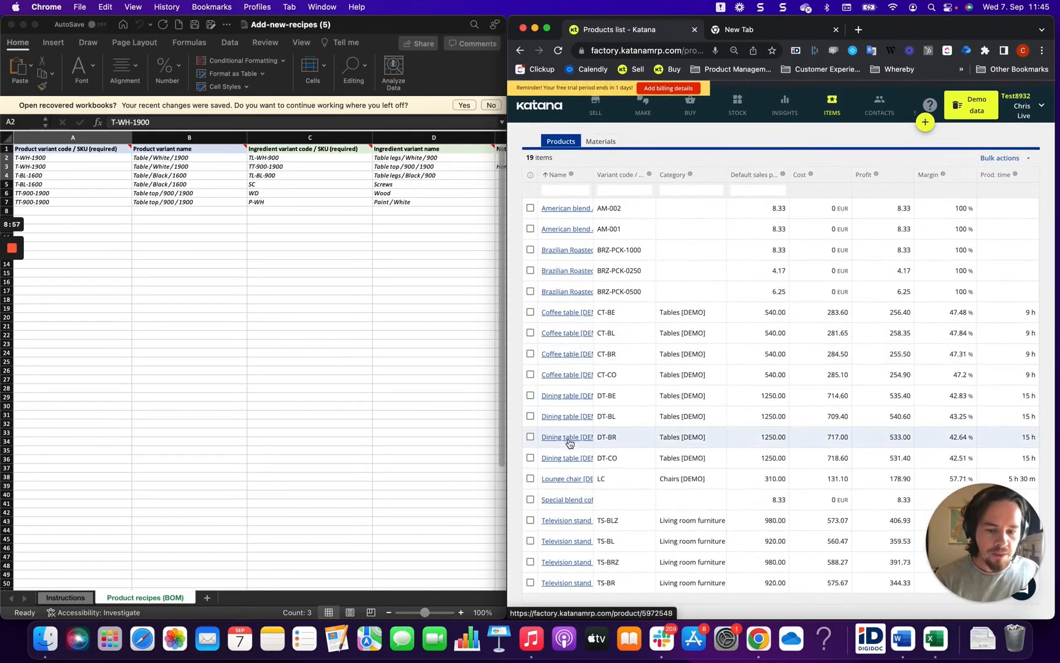
{"action": "left_click", "coordinate": [530, 521]}
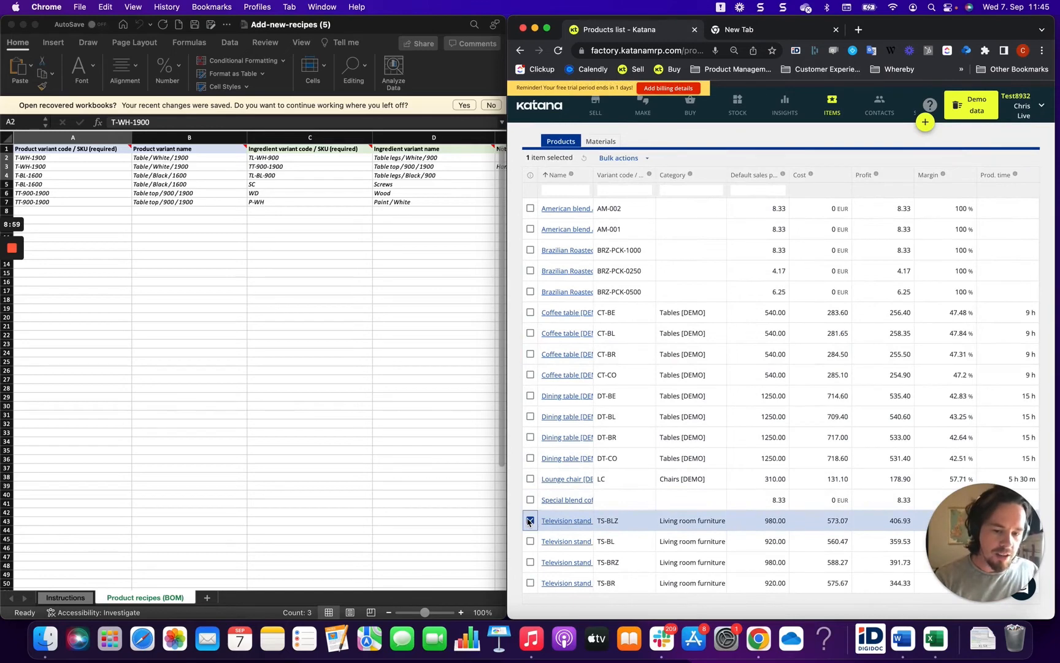
{"action": "left_click", "coordinate": [616, 158]}
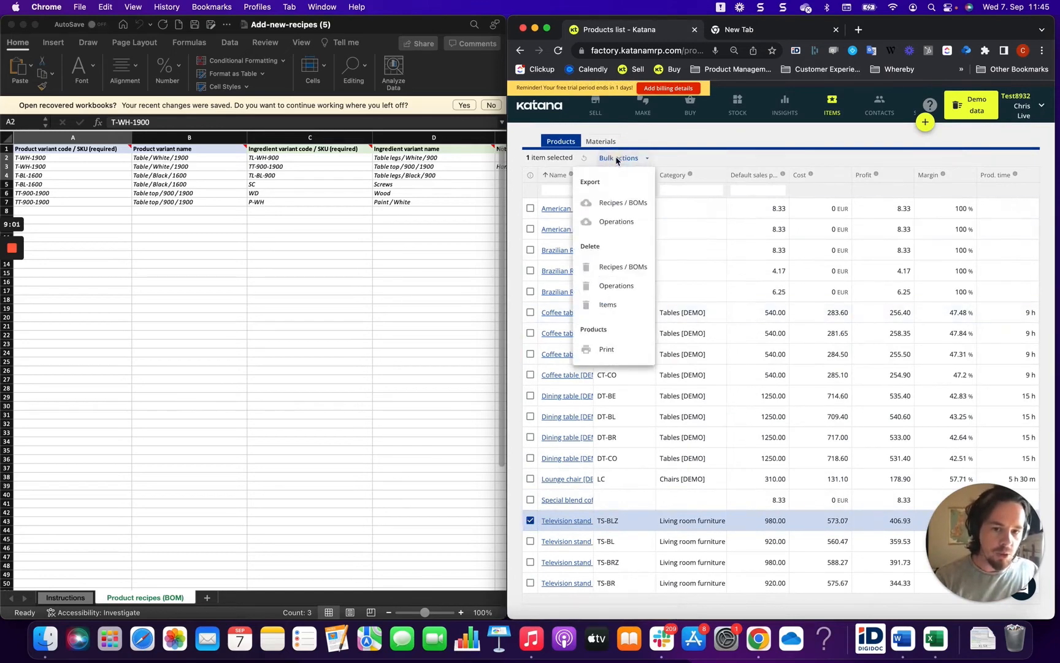
{"action": "left_click", "coordinate": [617, 269]}
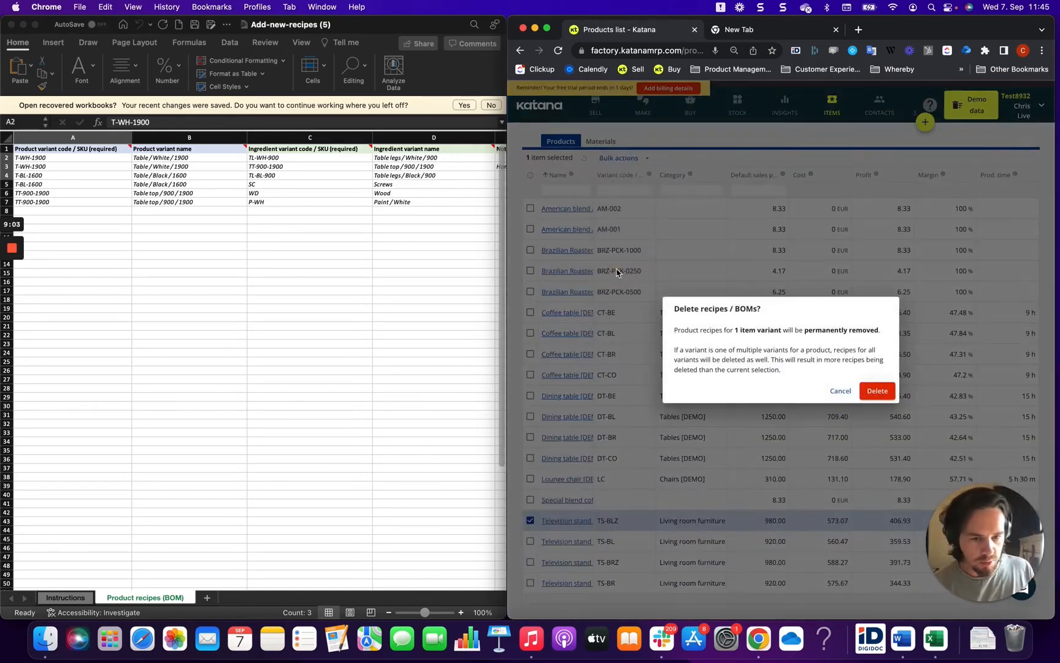
{"action": "left_click", "coordinate": [840, 392]}
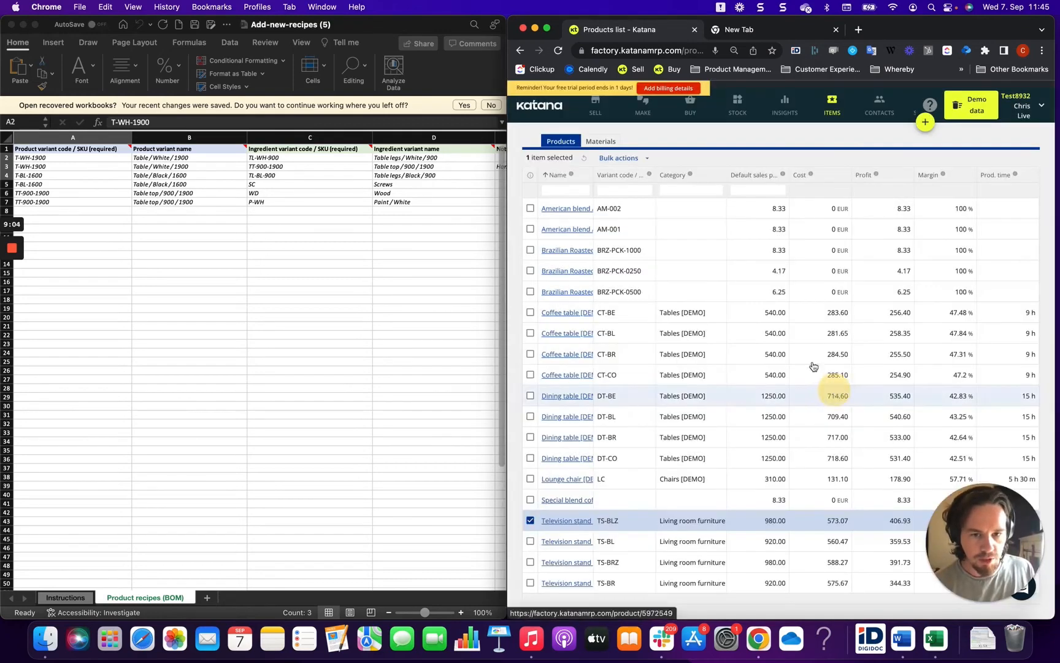
- Export the recipe / BOM of the selected TS-BLZ variant and open the exported file
{"action": "left_click", "coordinate": [620, 159]}
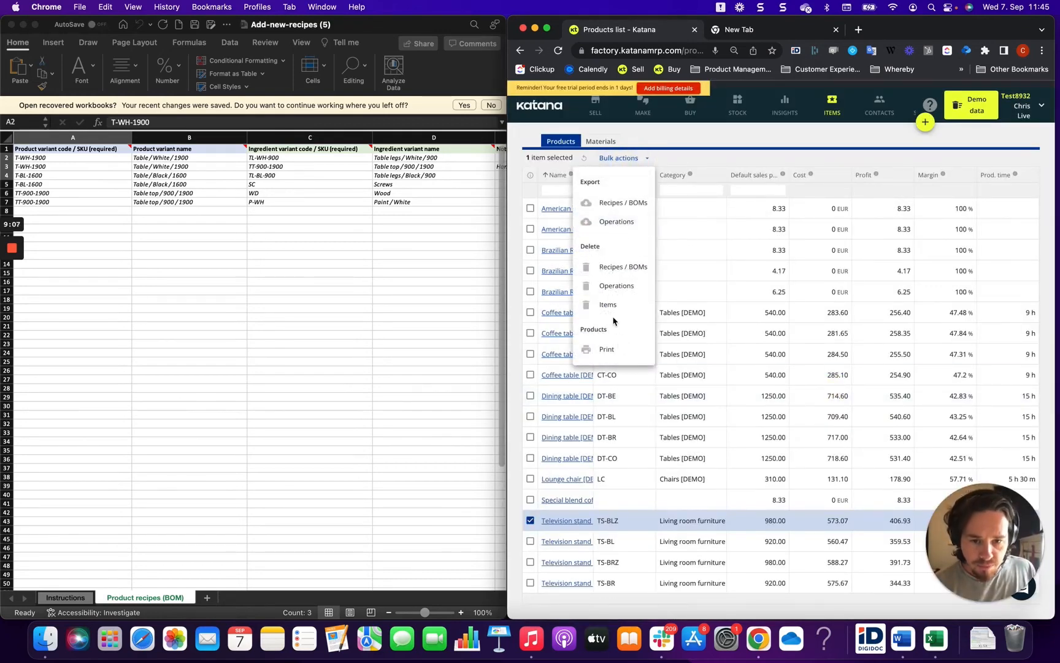
{"action": "left_click", "coordinate": [620, 203]}
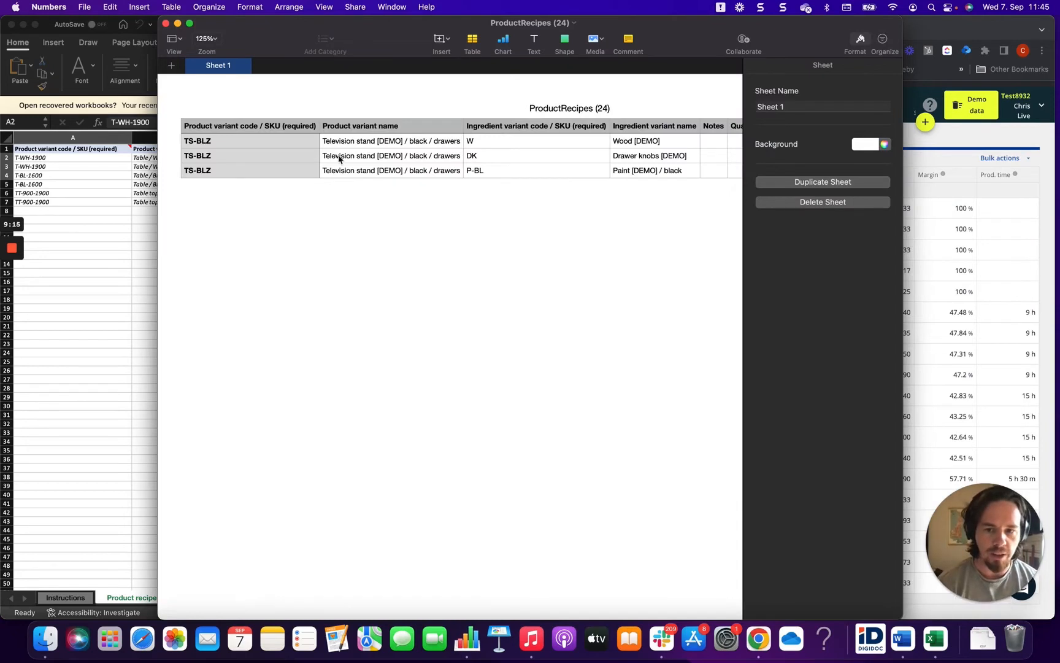
- Examine the exported TS-BLZ recipe's variant codes, ingredient codes, quantities, units and stock cost columns, and close the file
{"action": "left_click", "coordinate": [210, 142]}
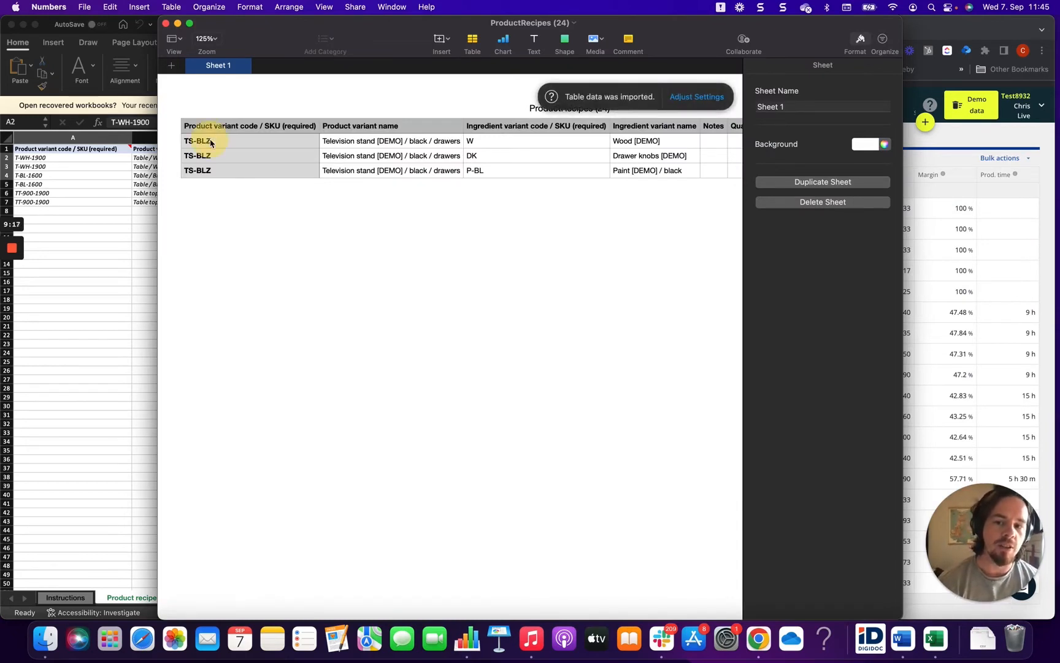
{"action": "mouse_move", "coordinate": [209, 143]}
{"action": "left_mouse_down"}
{"action": "mouse_move", "coordinate": [207, 171]}
{"action": "mouse_move", "coordinate": [209, 143]}
{"action": "left_mouse_up"}
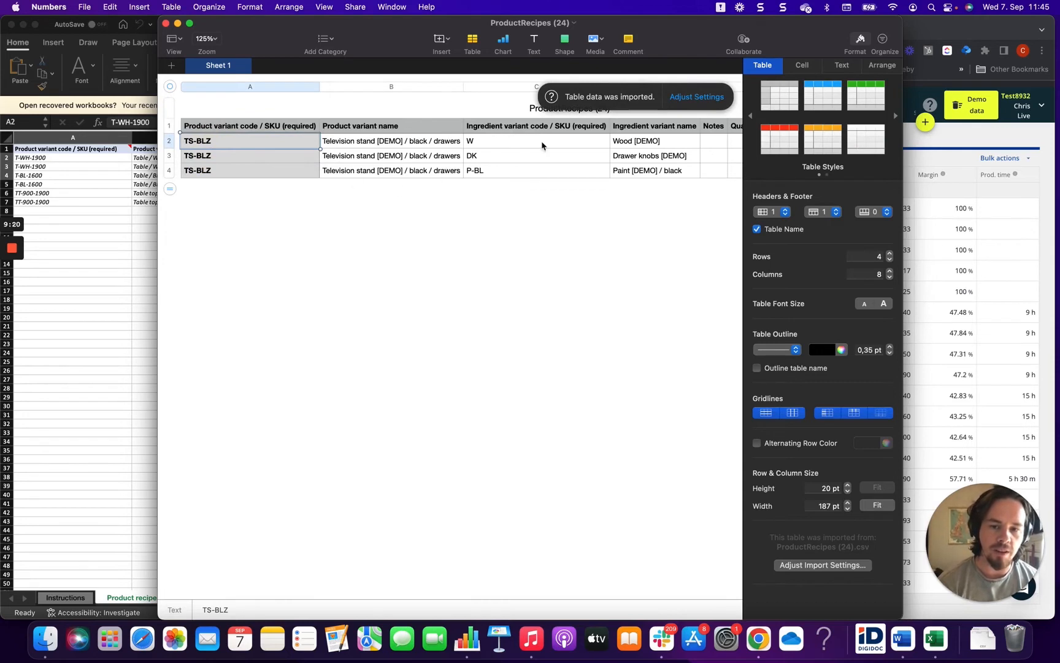
{"action": "scroll", "coordinate": [542, 147], "scroll_direction": "right", "scroll_amount": 3}
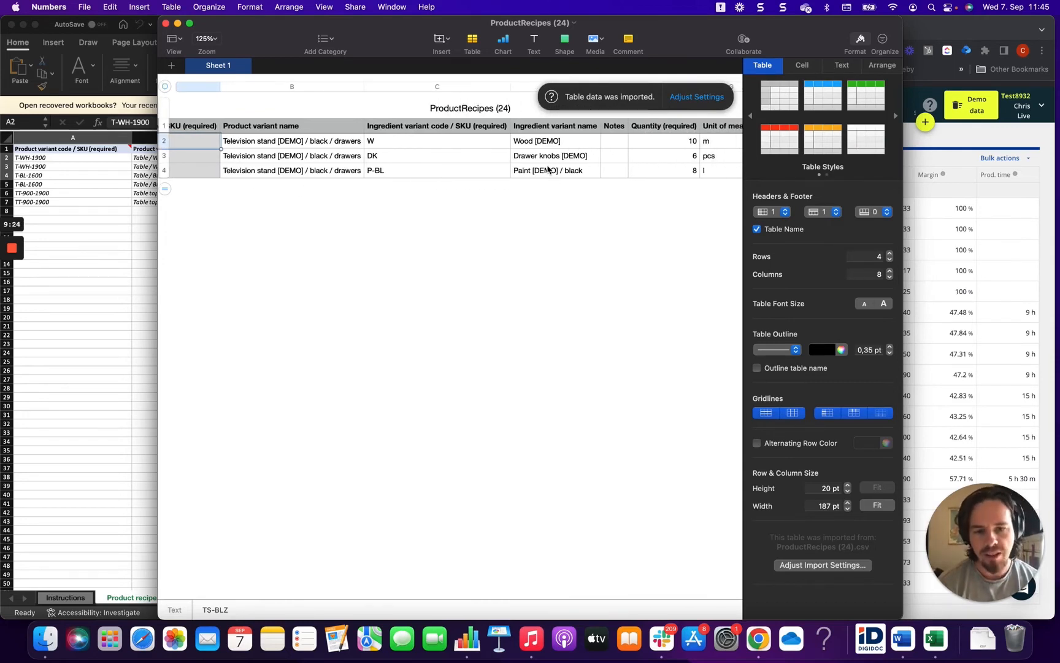
{"action": "scroll", "coordinate": [549, 171], "scroll_direction": "right", "scroll_amount": 2}
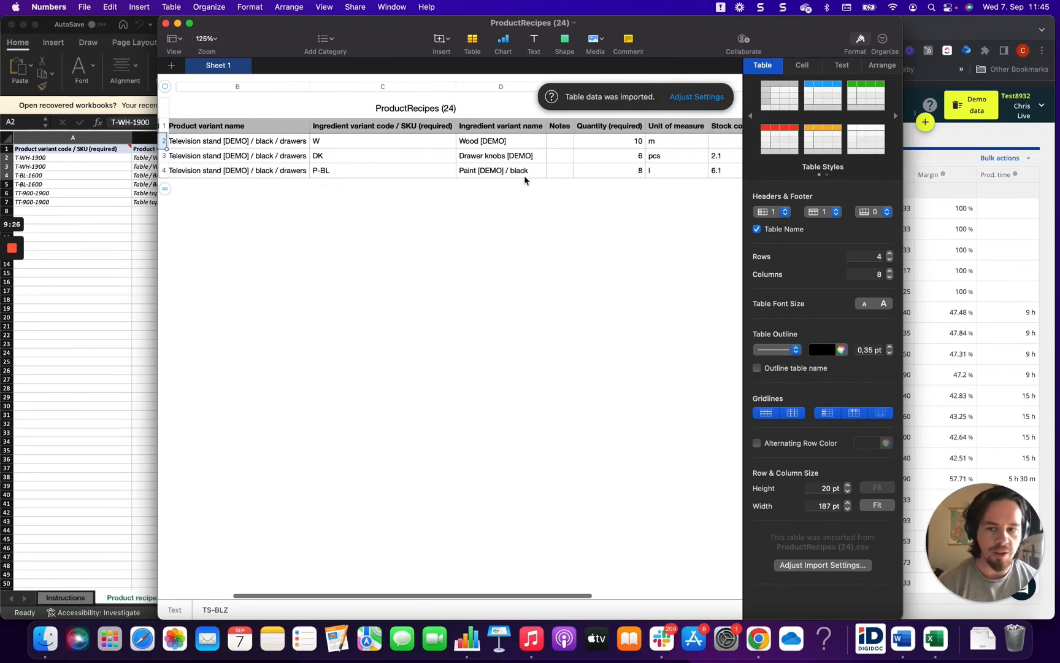
{"action": "scroll", "coordinate": [525, 178], "scroll_direction": "left", "scroll_amount": 5}
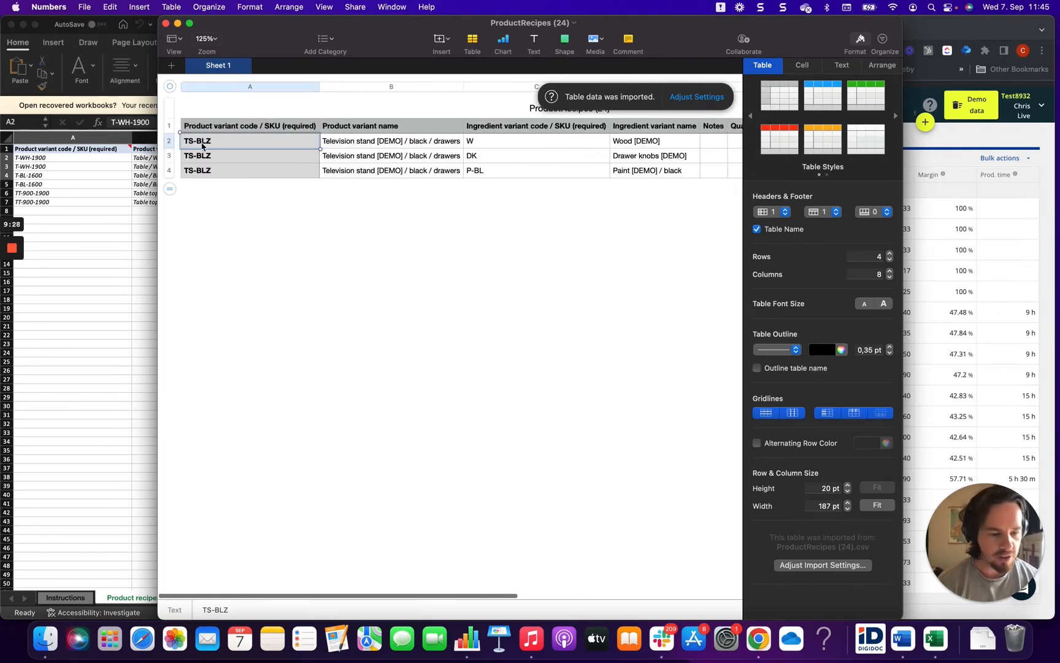
{"action": "scroll", "coordinate": [450, 251], "scroll_direction": "right", "scroll_amount": 1}
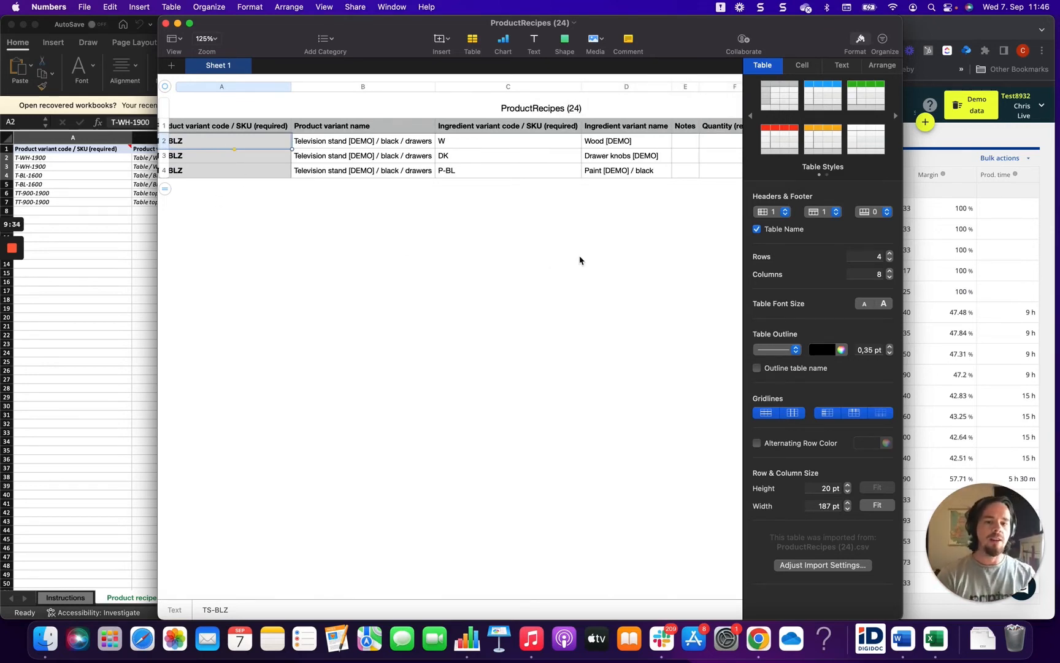
{"action": "scroll", "coordinate": [580, 260], "scroll_direction": "right", "scroll_amount": 10}
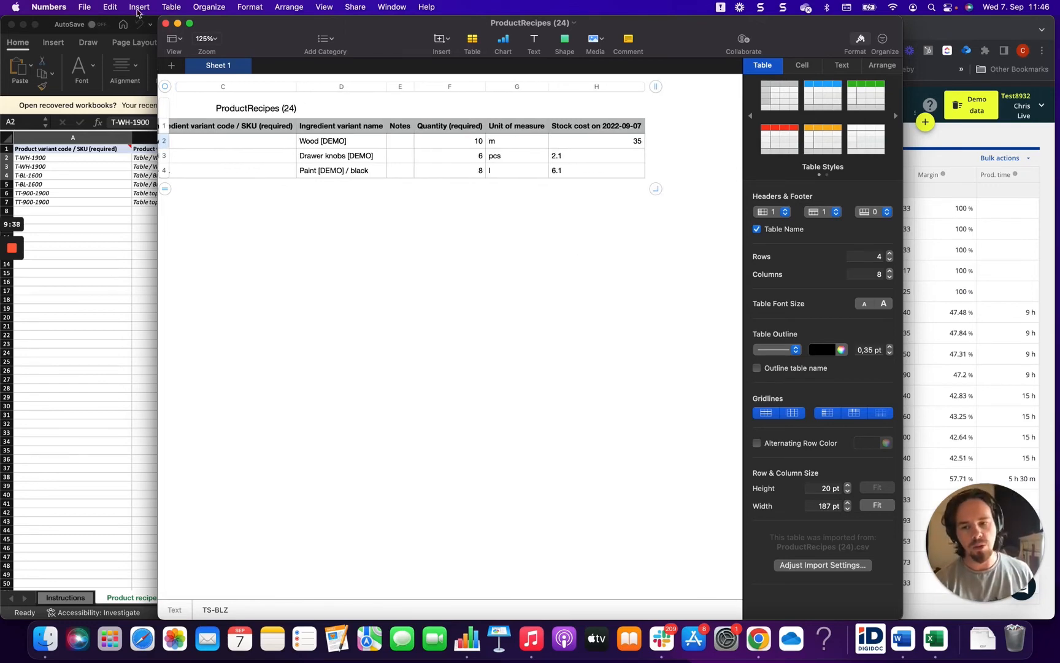
{"action": "left_click", "coordinate": [166, 24]}
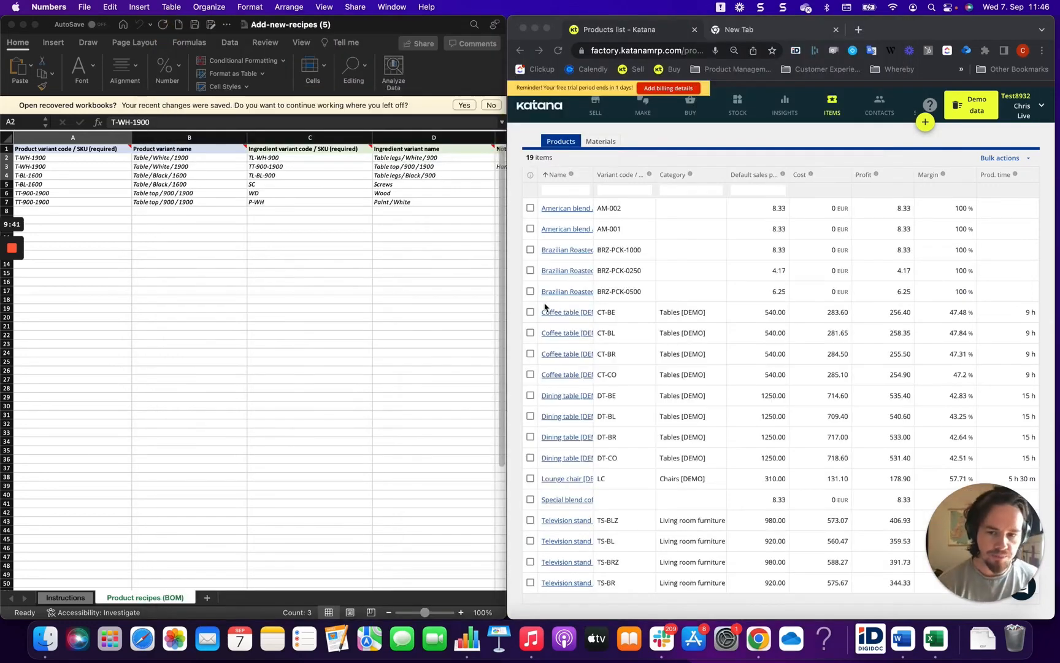
- Open the Data import page in Katana's settings
{"action": "left_click", "coordinate": [309, 368]}
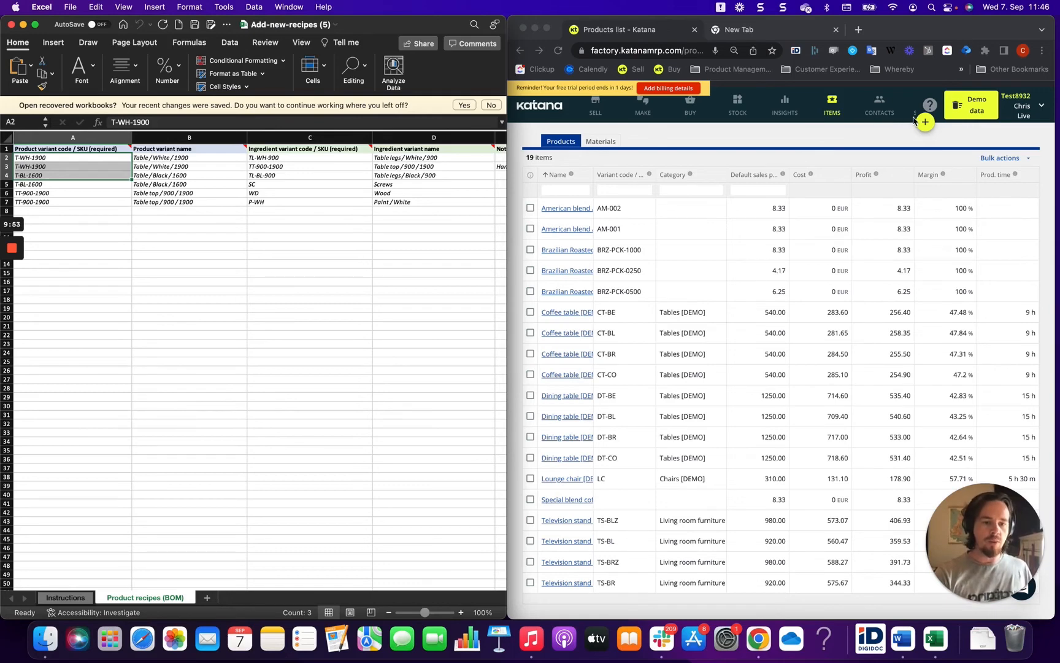
{"action": "left_click", "coordinate": [1042, 50]}
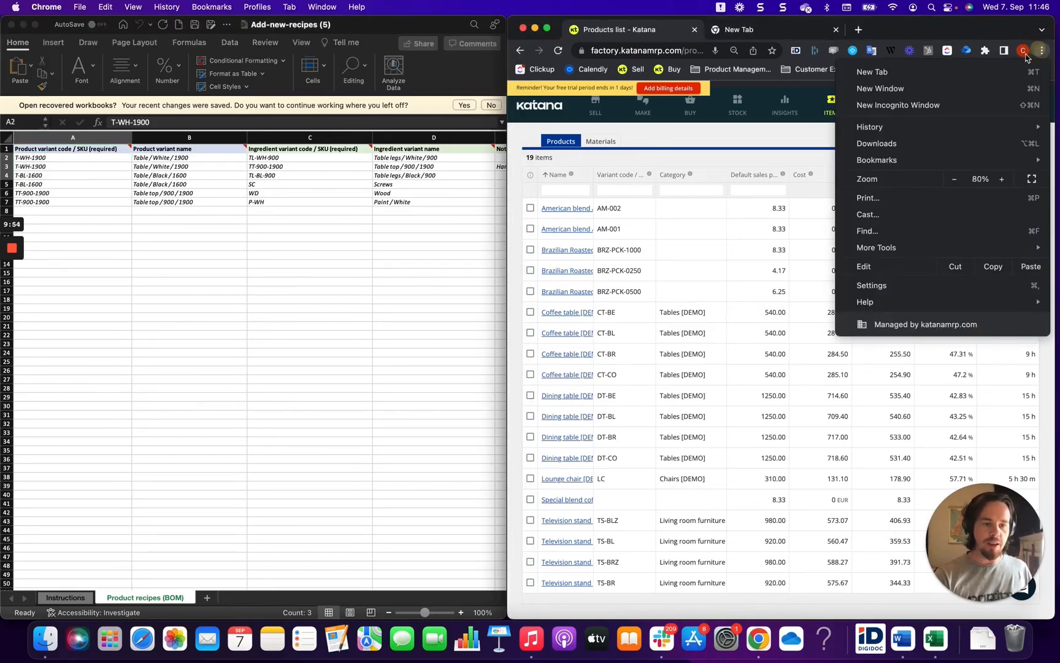
{"action": "left_click", "coordinate": [952, 179]}
{"action": "left_click", "coordinate": [953, 181]}
{"action": "left_click", "coordinate": [655, 131]}
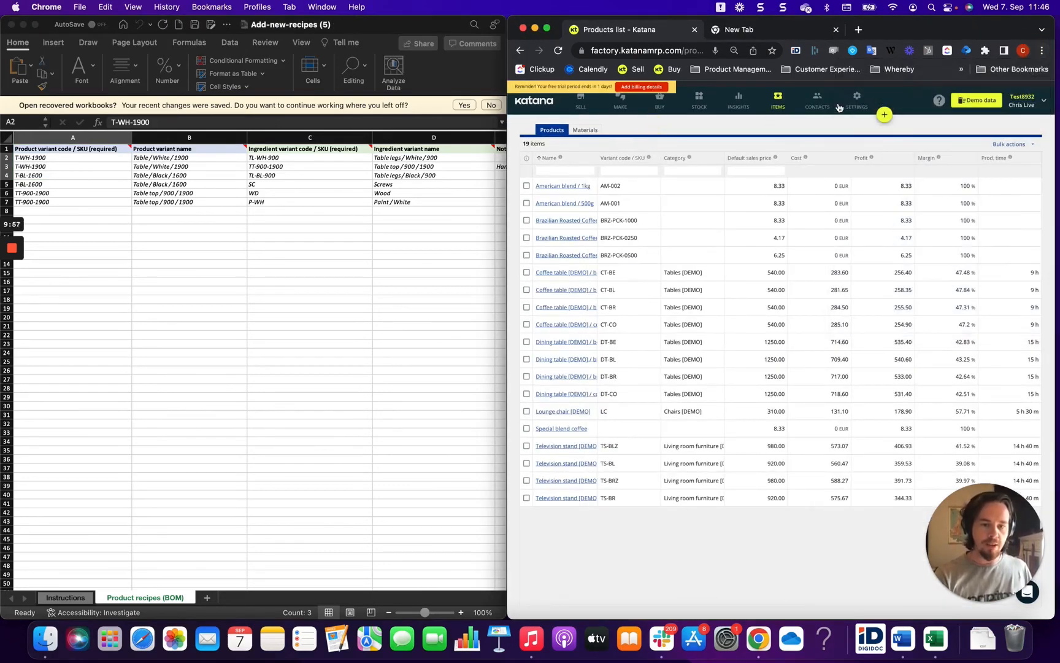
{"action": "left_click", "coordinate": [851, 100]}
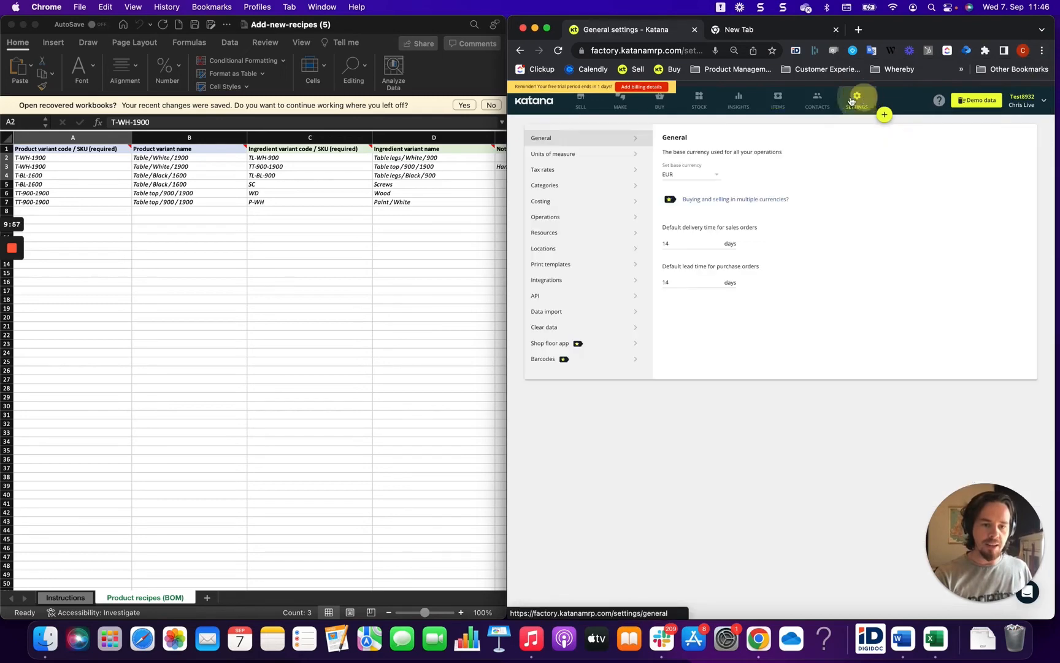
{"action": "left_click", "coordinate": [547, 311]}
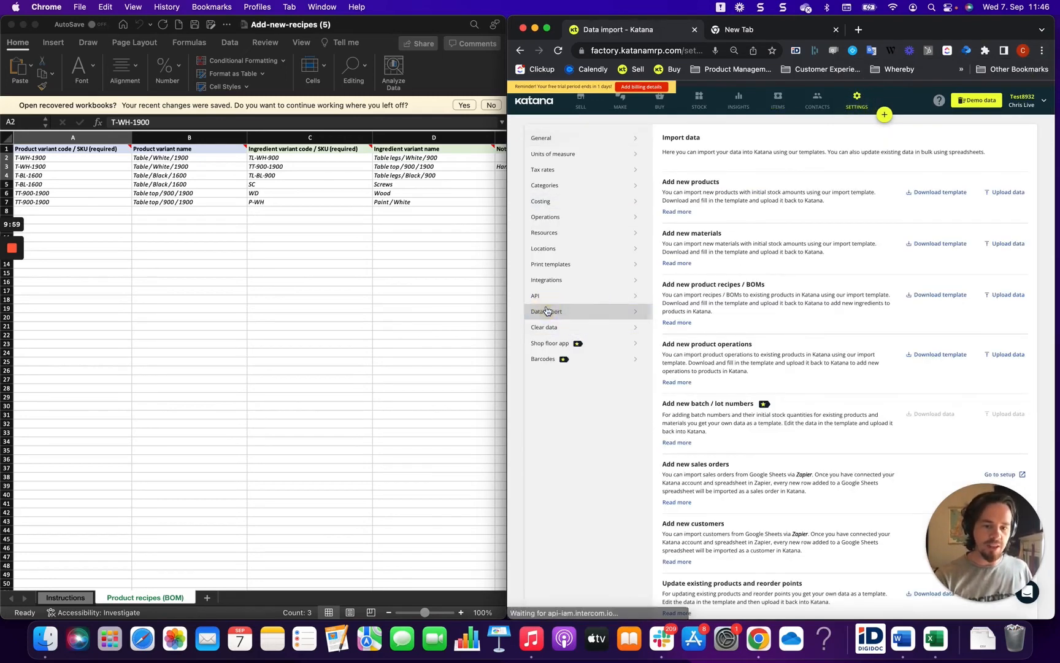
- Examine the template download and data upload options for adding new product recipes / BOMs on the enlarged Data import page
{"action": "left_click", "coordinate": [1043, 52]}
{"action": "left_click", "coordinate": [1002, 180]}
{"action": "left_click", "coordinate": [1002, 179]}
{"action": "left_click", "coordinate": [1002, 180]}
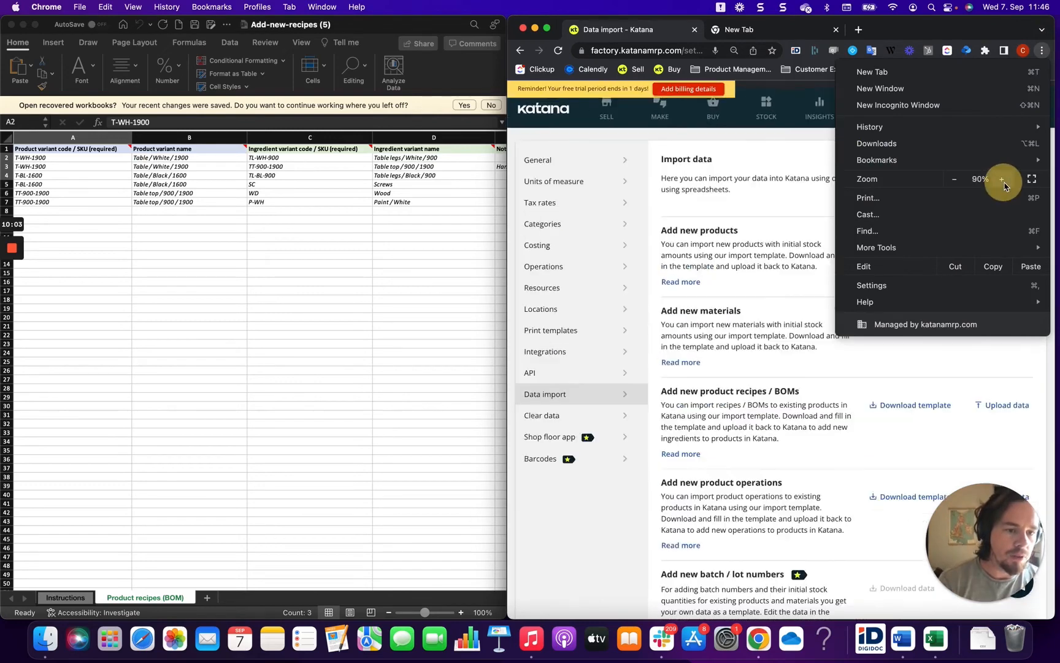
{"action": "left_click", "coordinate": [1002, 180]}
{"action": "left_click", "coordinate": [758, 159]}
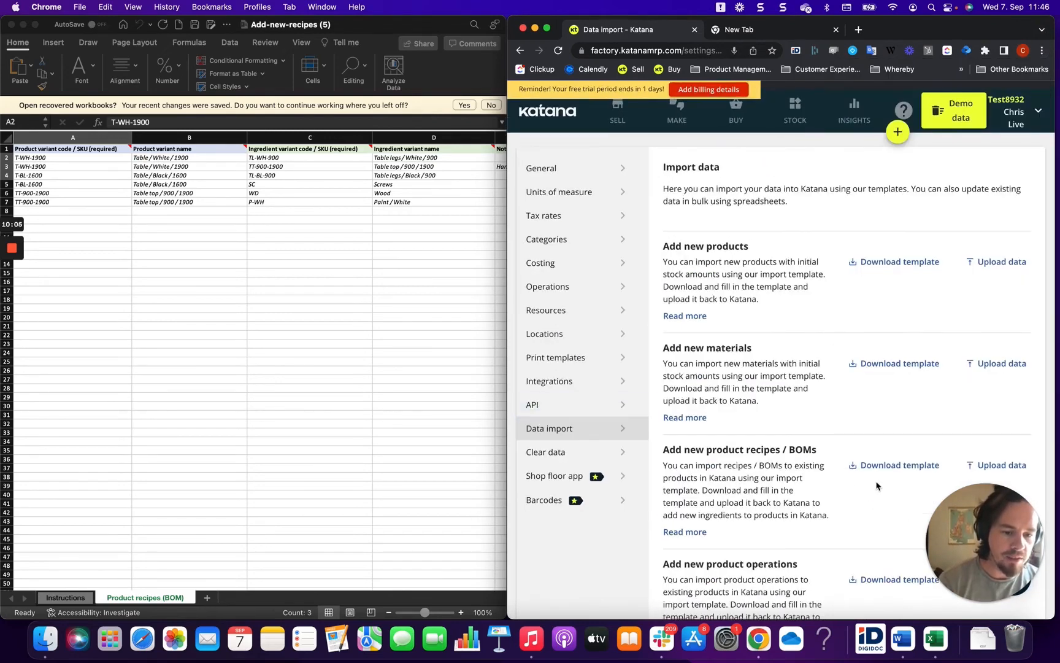
{"action": "scroll", "coordinate": [878, 485], "scroll_direction": "down", "scroll_amount": 3}
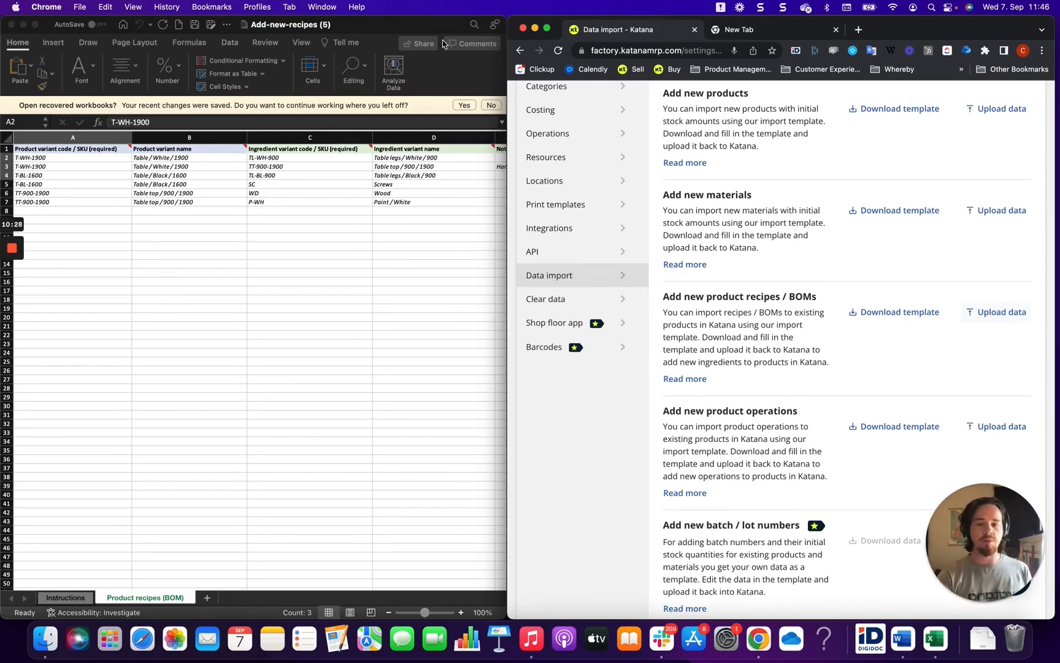
{"action": "left_click", "coordinate": [193, 274]}
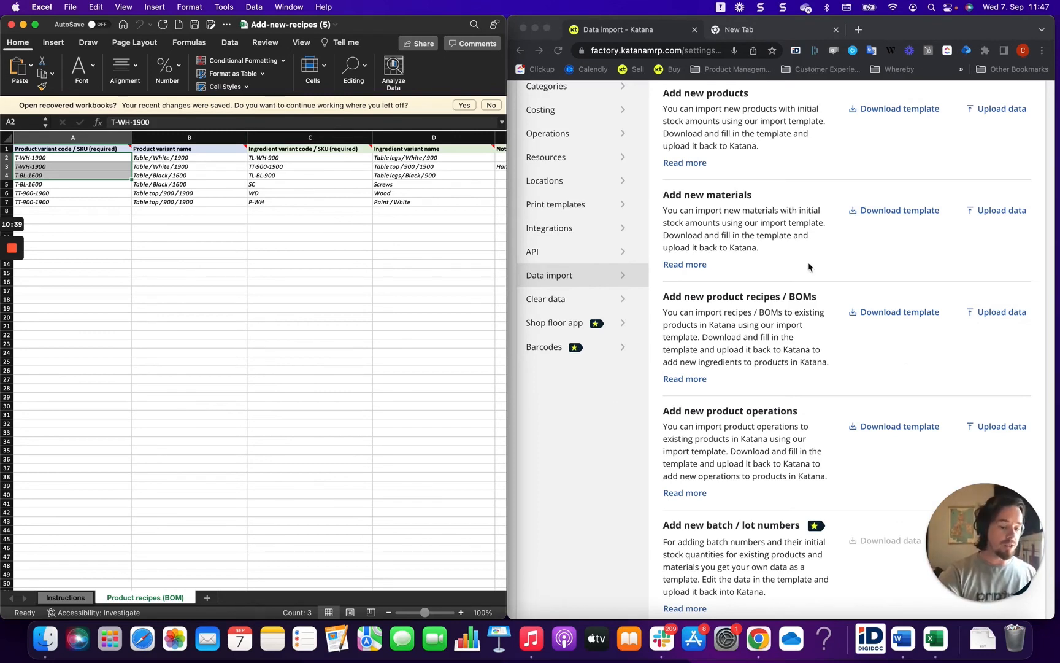
{"action": "left_click", "coordinate": [926, 365]}
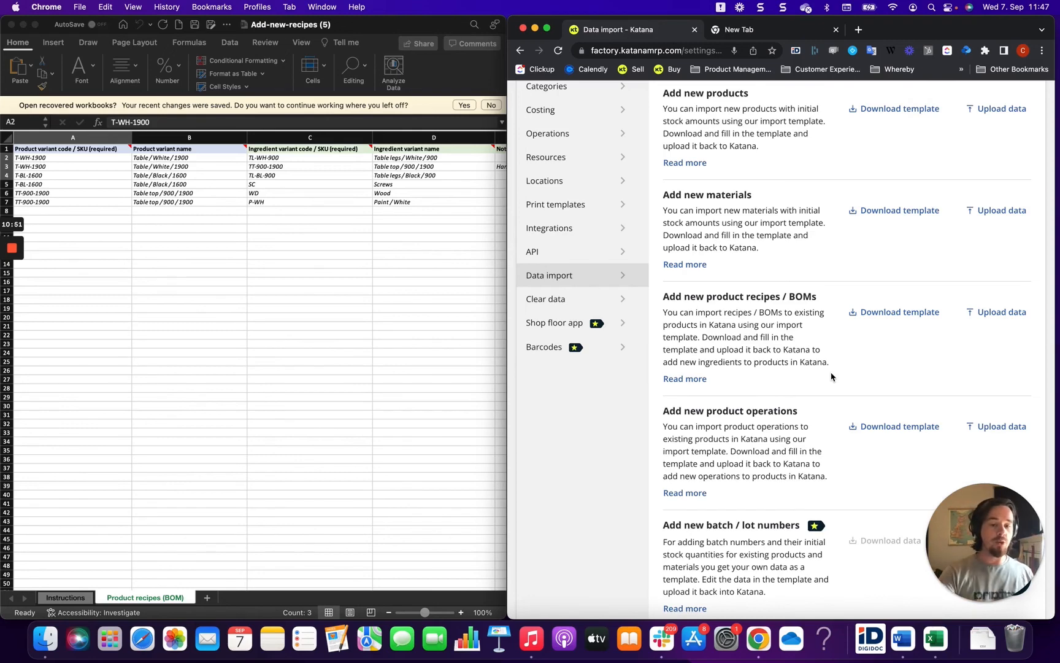
{"action": "scroll", "coordinate": [831, 376], "scroll_direction": "up", "scroll_amount": 3}
{"action": "scroll", "coordinate": [828, 430], "scroll_direction": "down", "scroll_amount": 1}
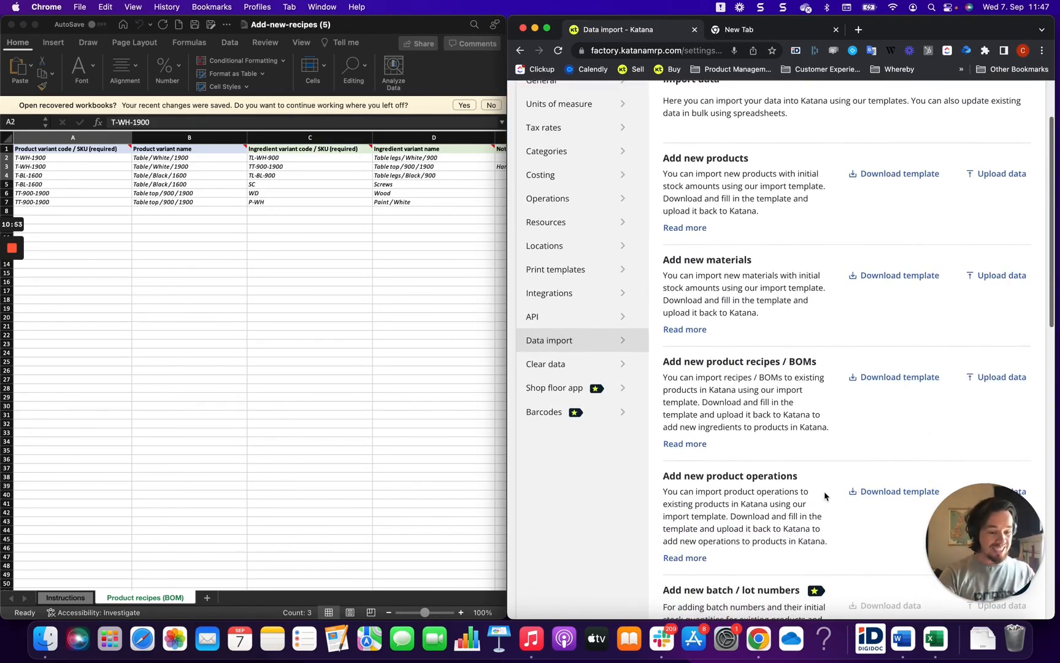